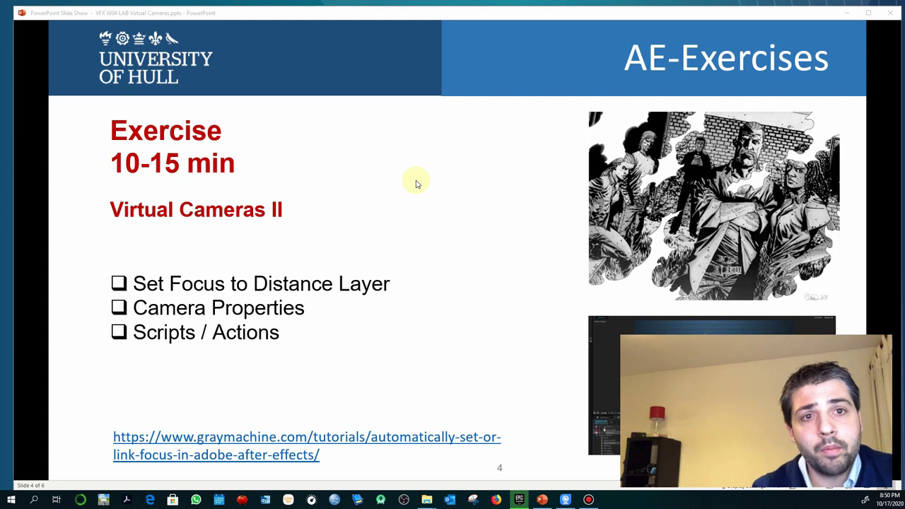
Step: Leave the slideshow and switch to the parallax Scroll folder in File Explorer
key("alt+Tab")
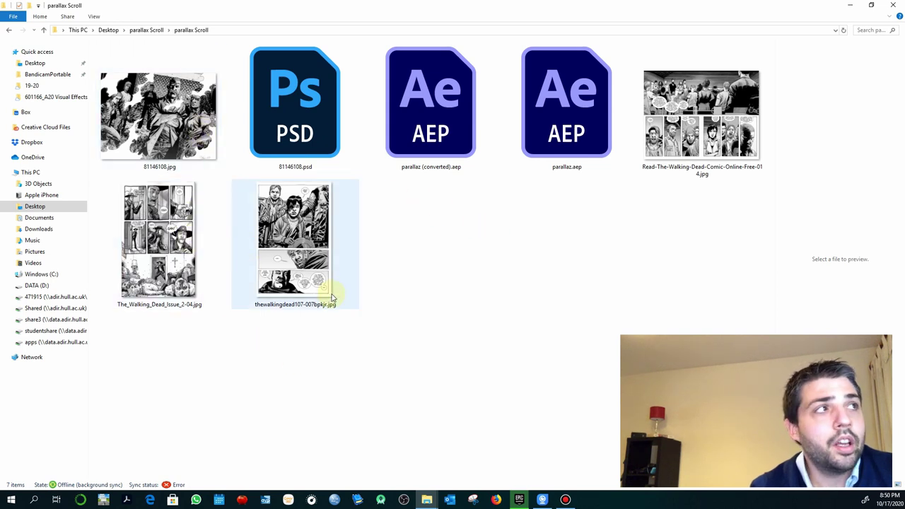
Step: Open the layered comic file 81146108.psd from the parallax Scroll folder
left_click(185, 156)
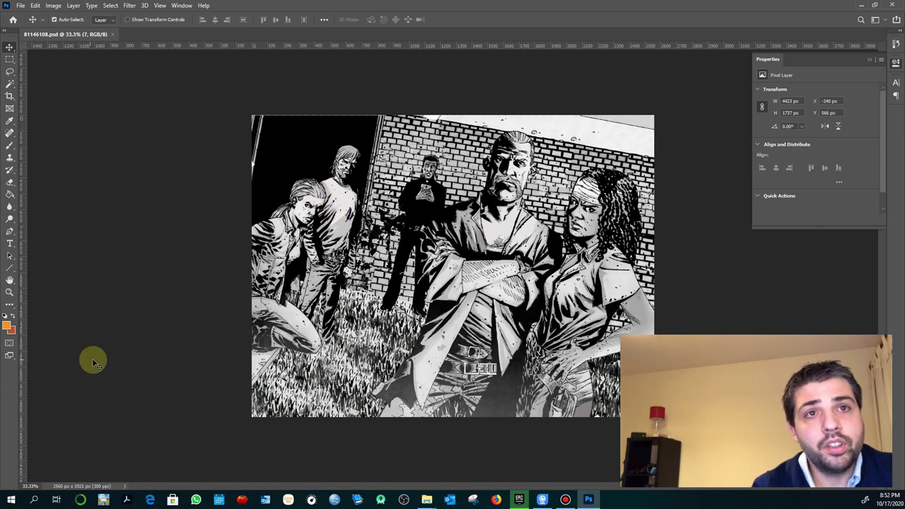
Step: Open the Layers panel from the Window menu to list the comic's layers
left_click(9, 292)
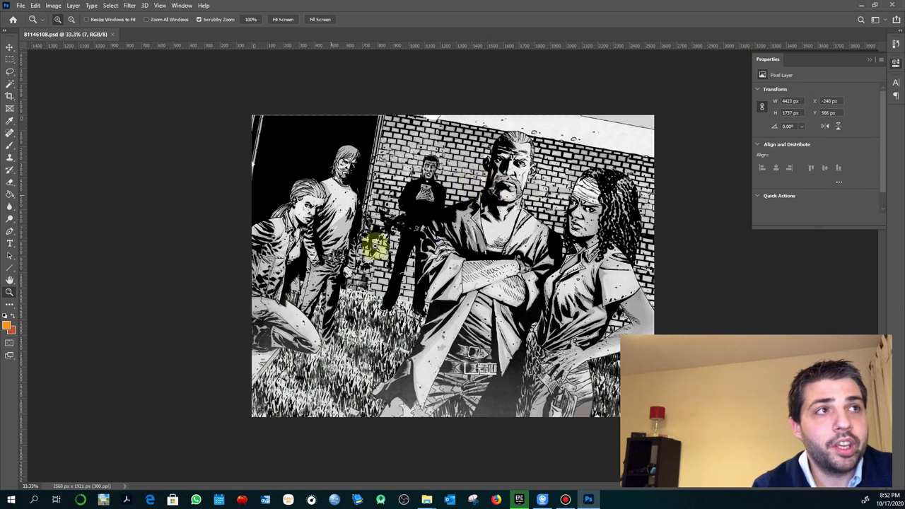
left_click(183, 5)
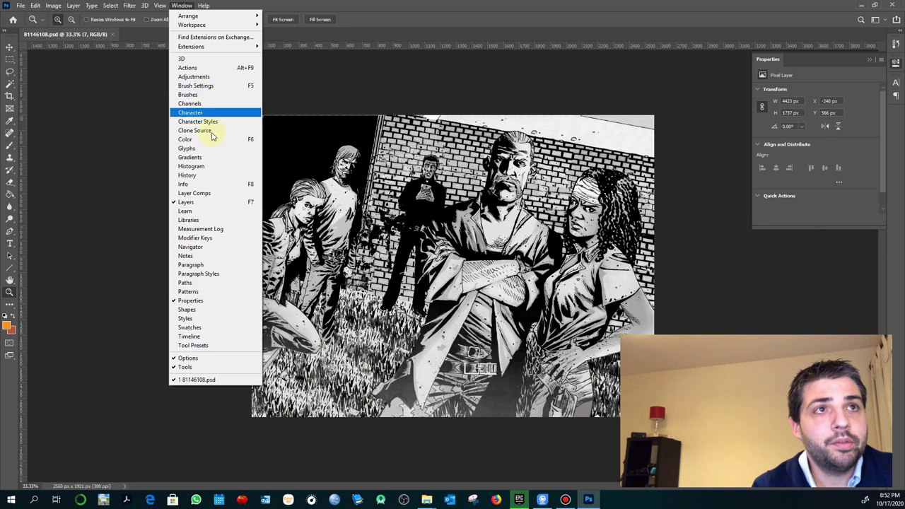
left_click(215, 209)
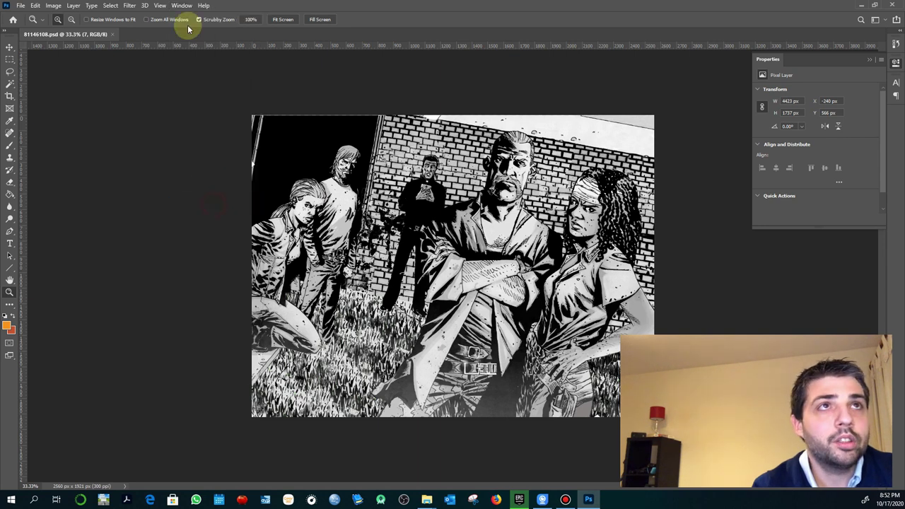
left_click(182, 6)
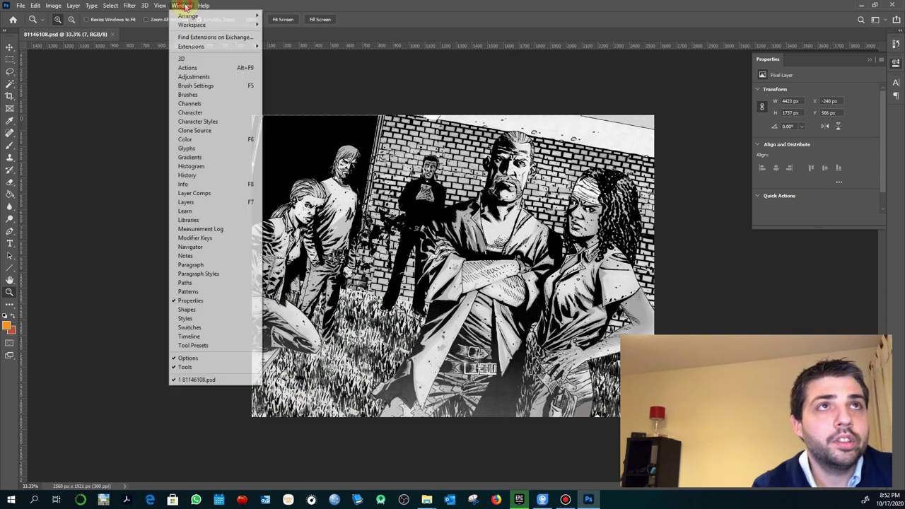
left_click(209, 202)
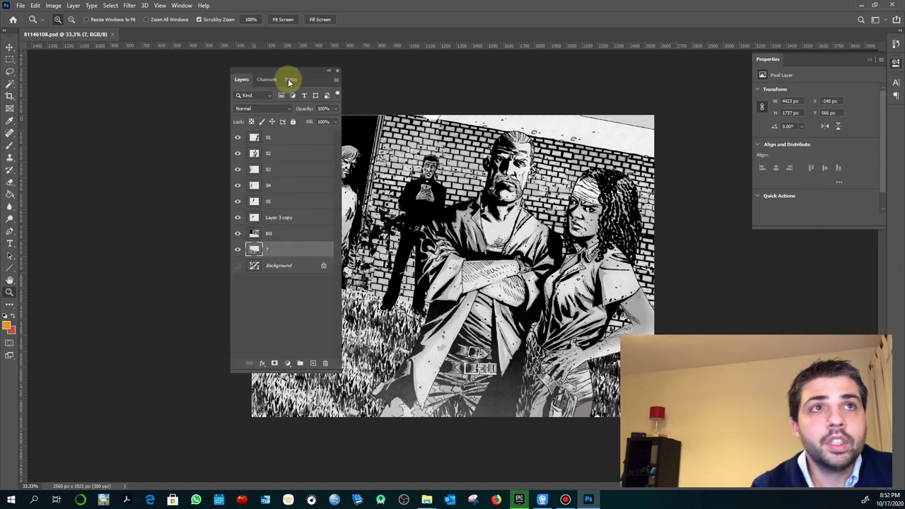
Step: Move the Layers panel aside and hide layers 01, 02, 04, 05, Layer 3 copy and BG
left_click_drag(288, 81, 162, 64)
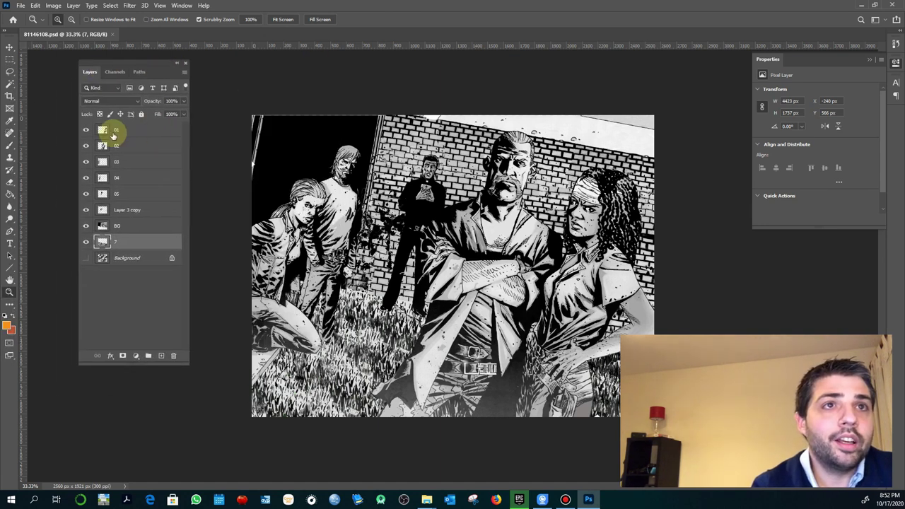
left_click(86, 145)
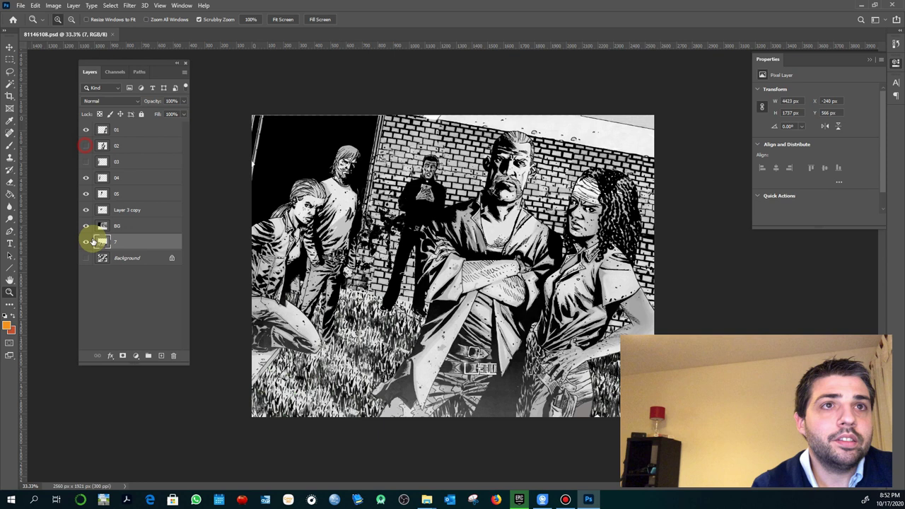
left_click_drag(85, 225, 85, 153)
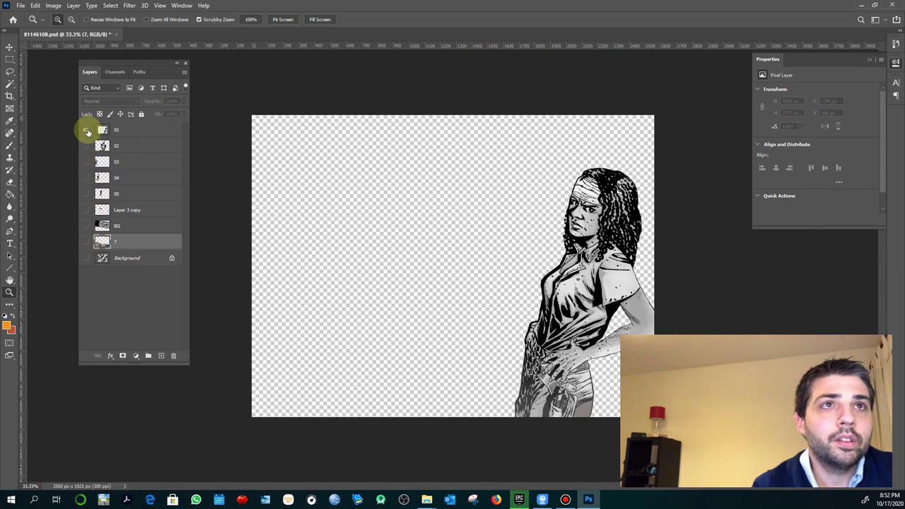
left_click(86, 131)
Step: Show layers 02, 03, 04, 05 and Layer 3 copy each on its own in turn
left_click(86, 147)
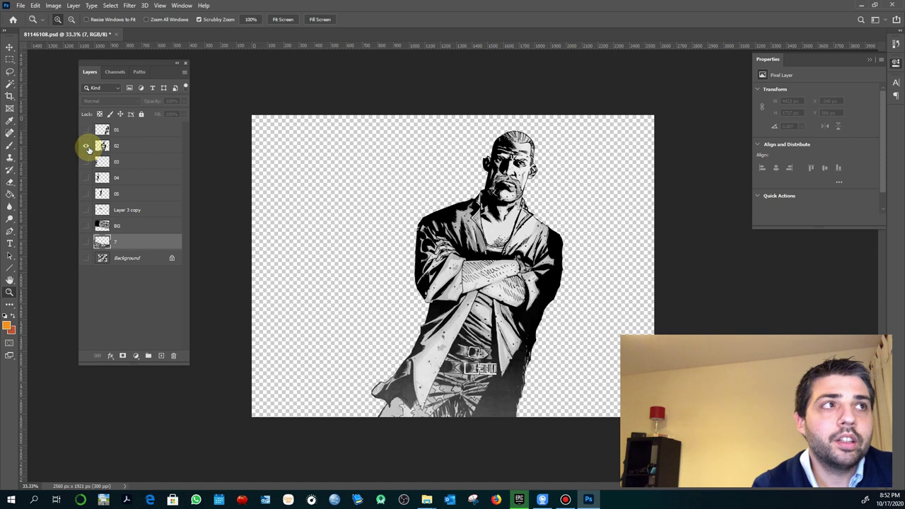
left_click(86, 146)
left_click(85, 162)
left_click(85, 162)
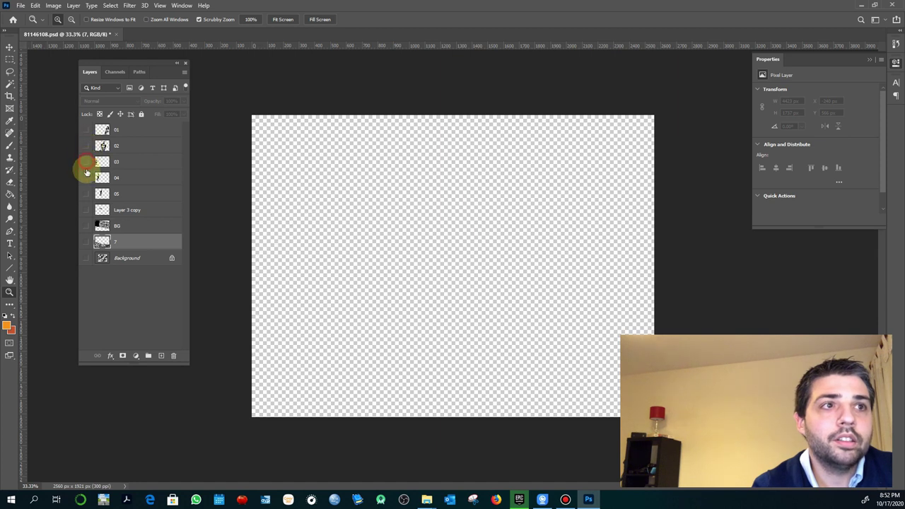
left_click(87, 178)
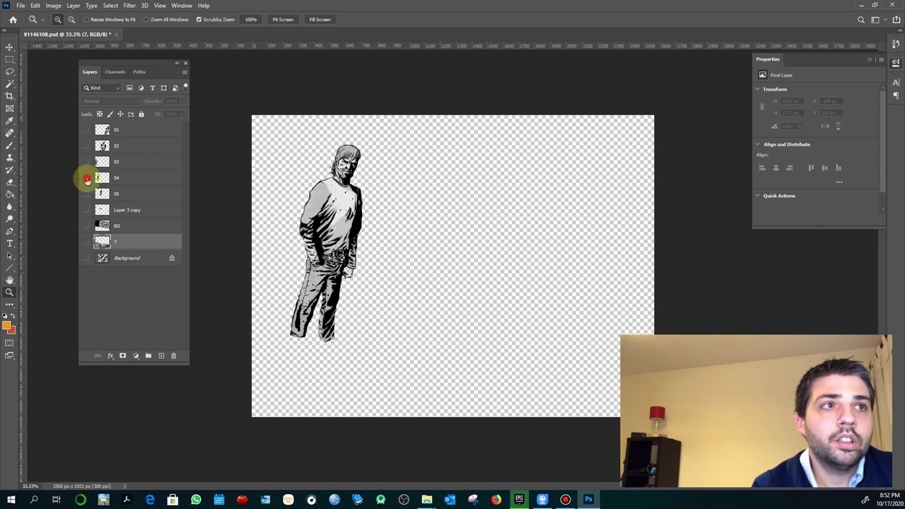
left_click(86, 178)
left_click(87, 194)
left_click(86, 194)
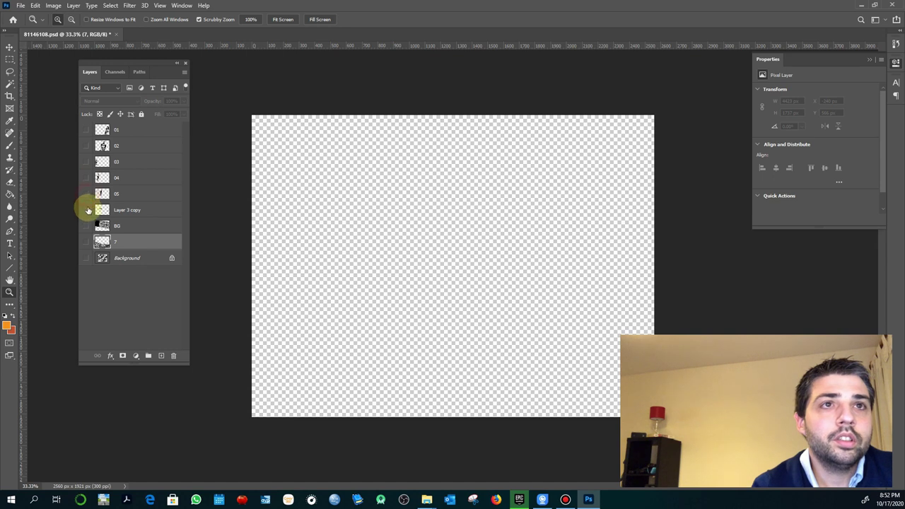
left_click(86, 210)
left_click(86, 210)
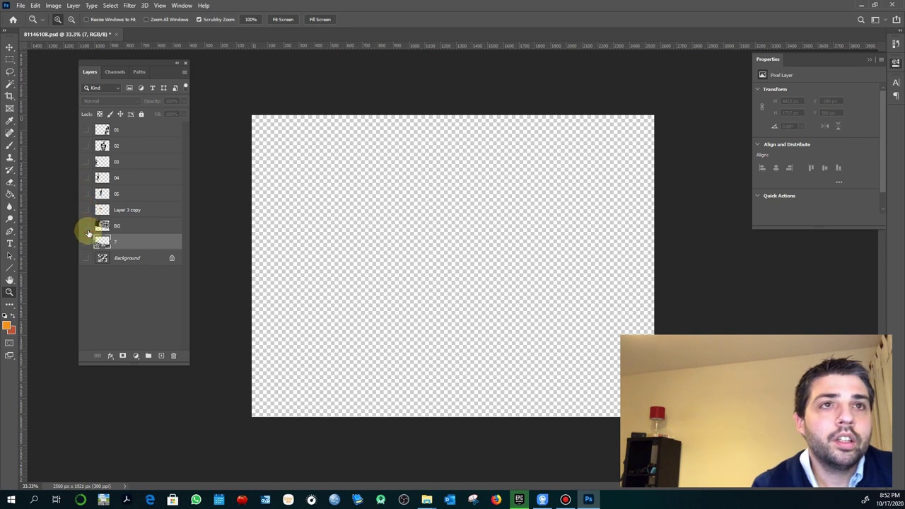
Step: View the BG brick wall, grass layer 7 and flat Background alone, ending with all hidden
left_click(86, 226)
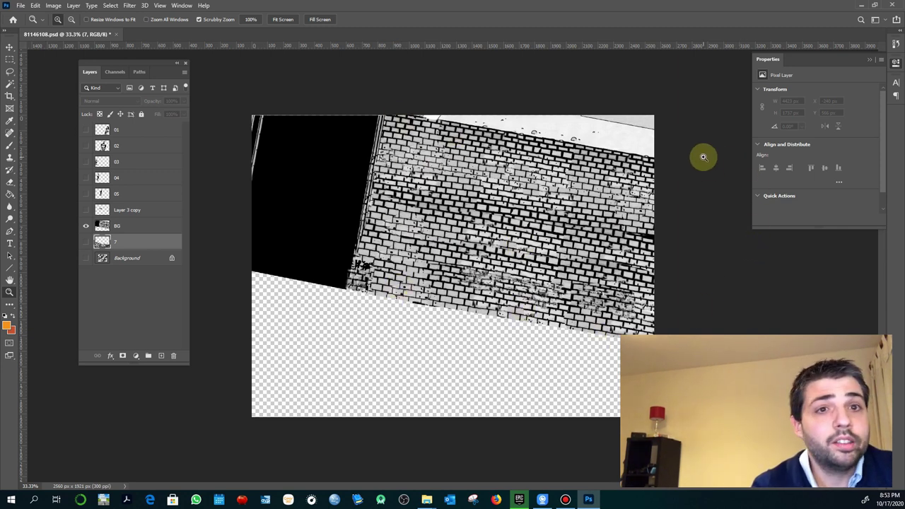
left_click(86, 226)
left_click(86, 242)
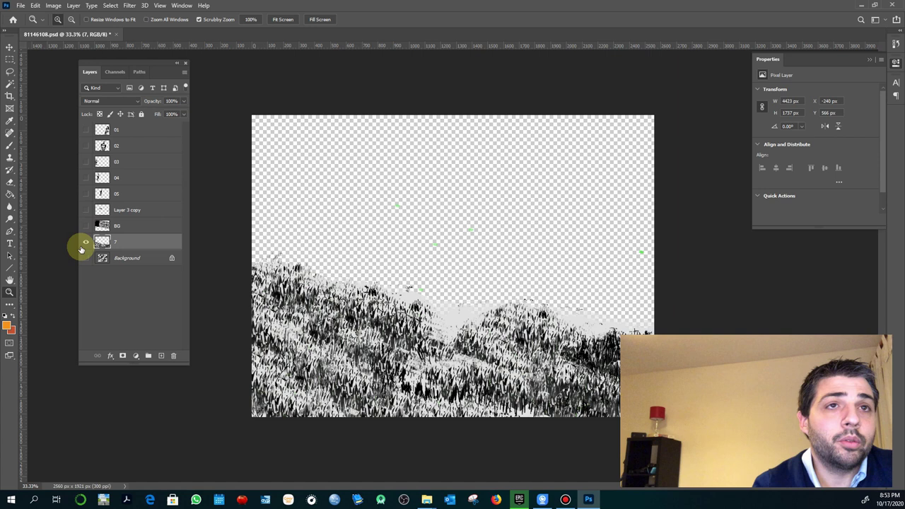
left_click(84, 243)
left_click(86, 258)
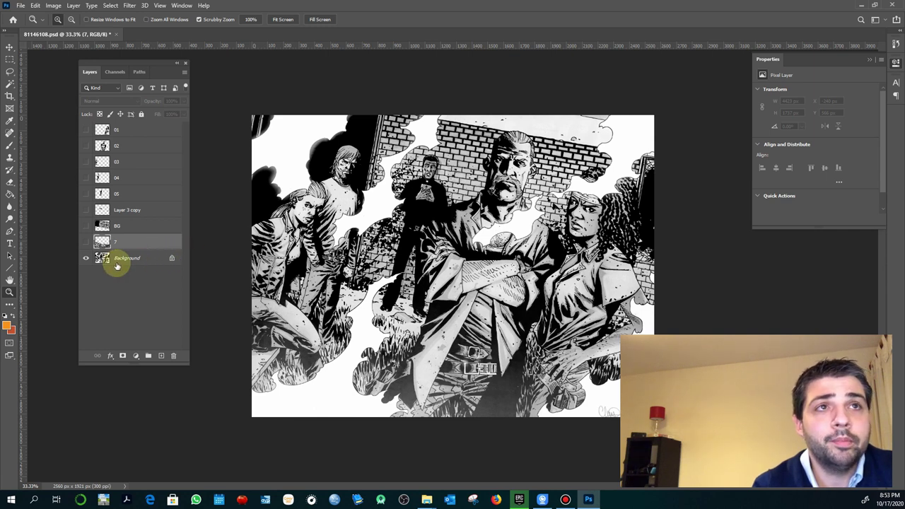
left_click(85, 259)
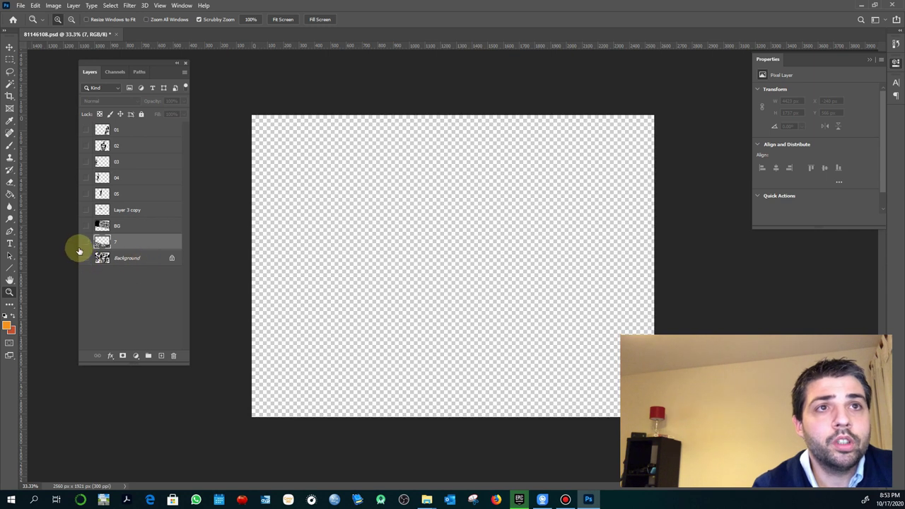
Step: Turn layers 7 through 01 back on, hide 01, 02 and 03, and zoom in on the left figure
left_click_drag(84, 241, 80, 132)
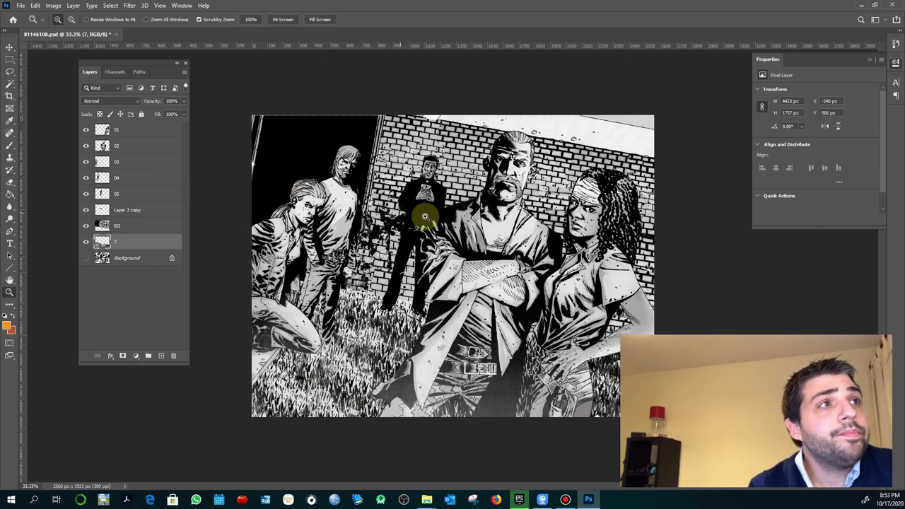
left_click_drag(86, 129, 86, 148)
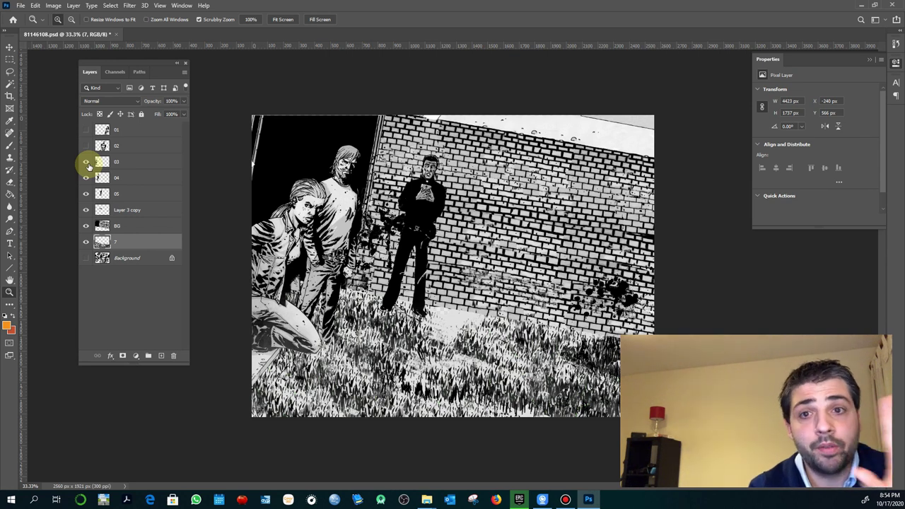
left_click(85, 162)
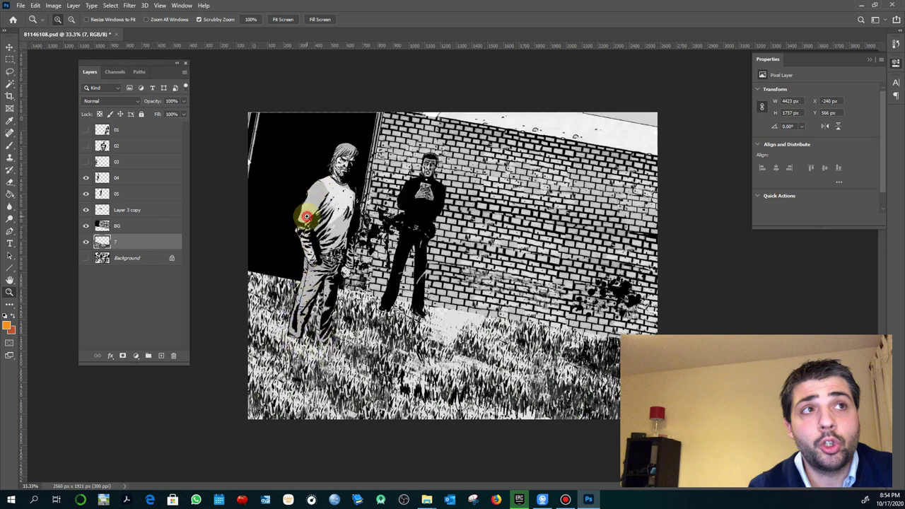
left_click(306, 216)
left_click(307, 213)
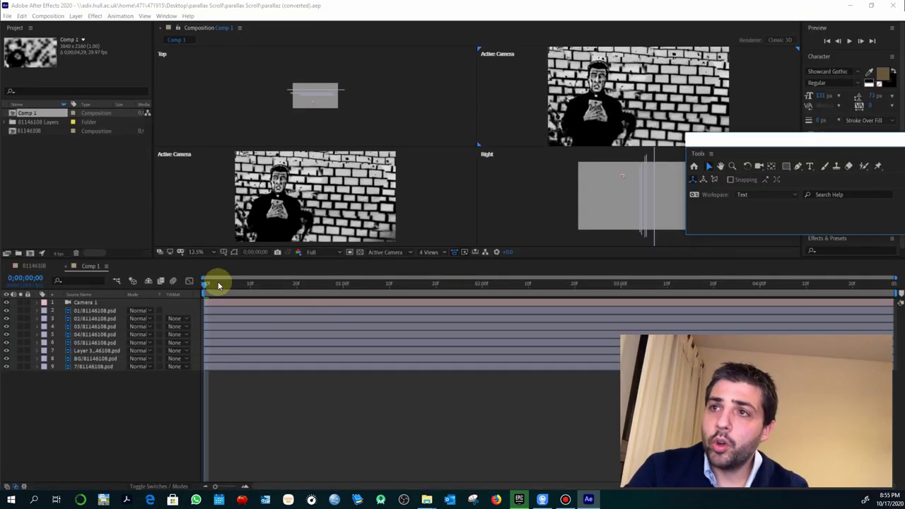
Step: Check the depth of layers 7, BG, Layer 3 copy, 05 and 03, then move to frame 23
left_click(241, 283)
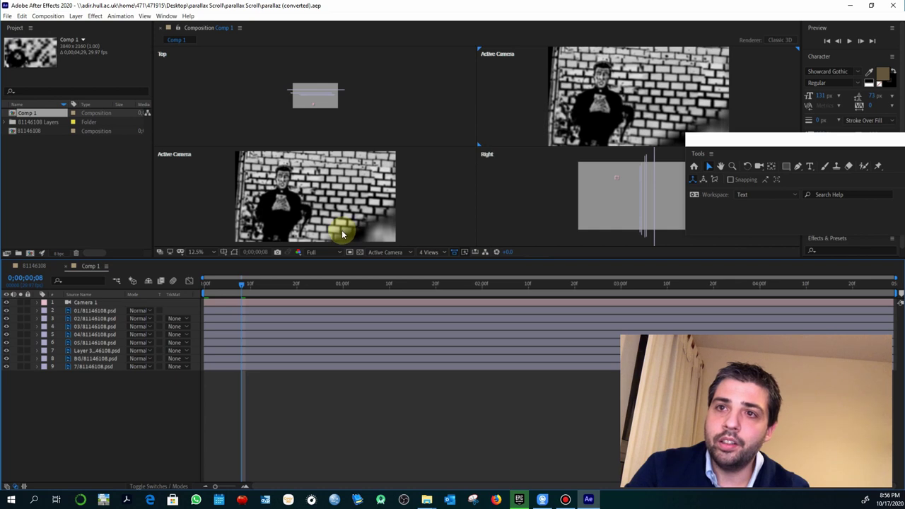
left_click(100, 367)
left_click(96, 358)
left_click(93, 350)
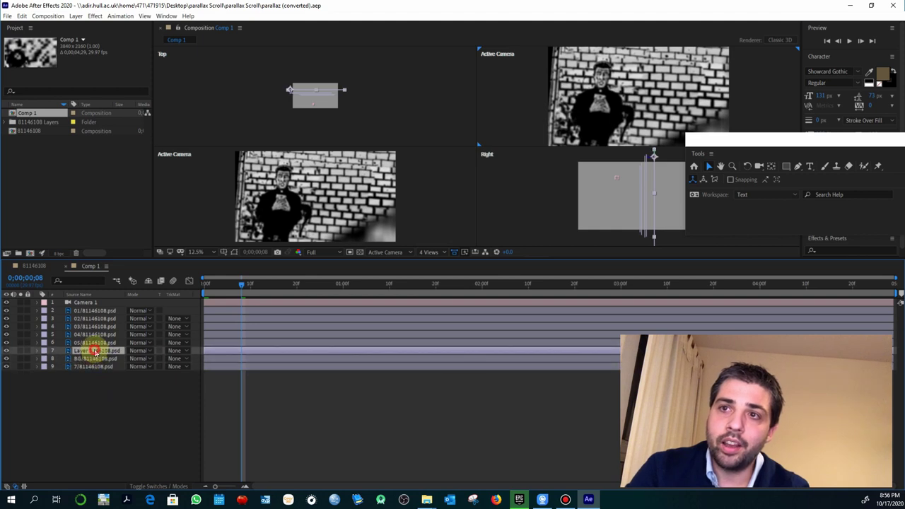
left_click(94, 342)
left_click(94, 327)
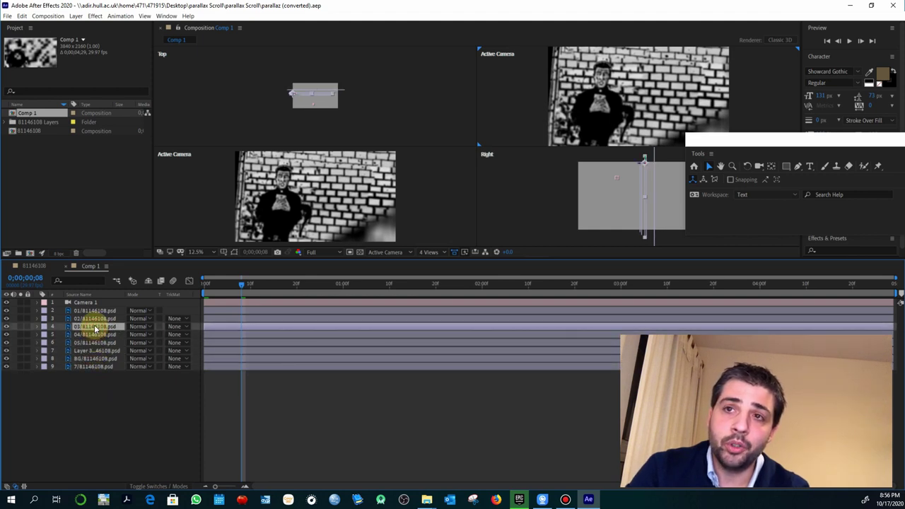
left_click(263, 284)
left_click(311, 284)
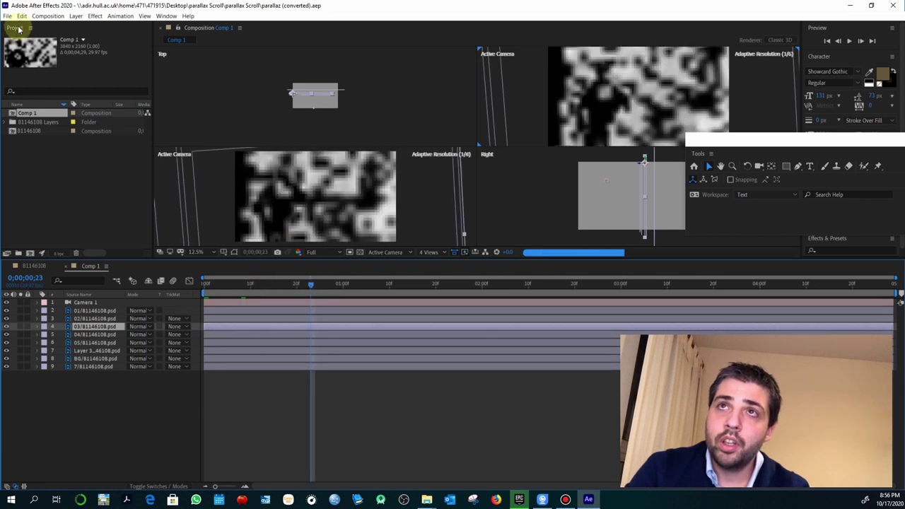
Step: Start importing 81146108.psd as a Composition, then cancel the Import File dialog
right_click(33, 176)
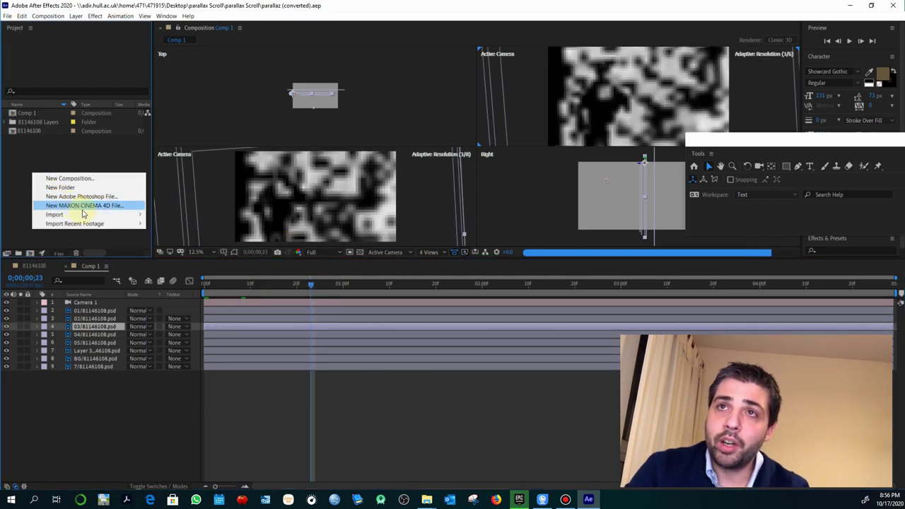
mouse_move(80, 215)
left_click(169, 215)
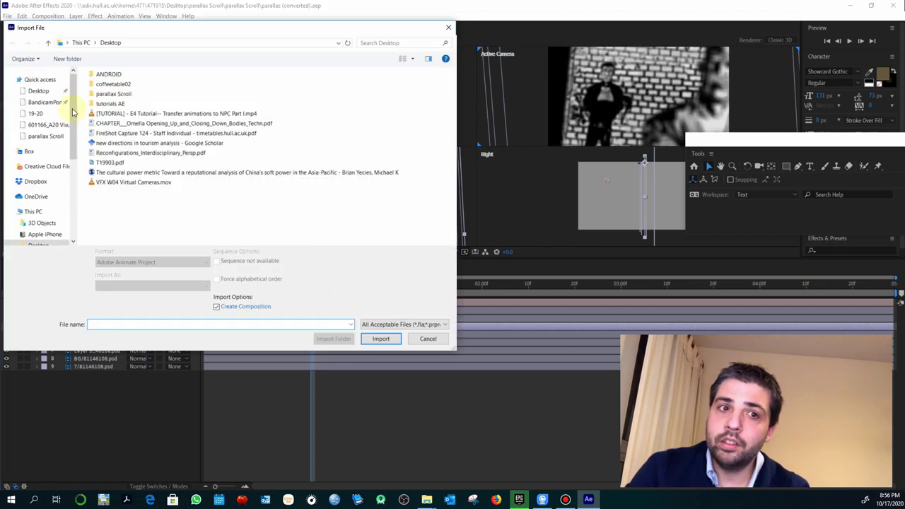
left_click(157, 115)
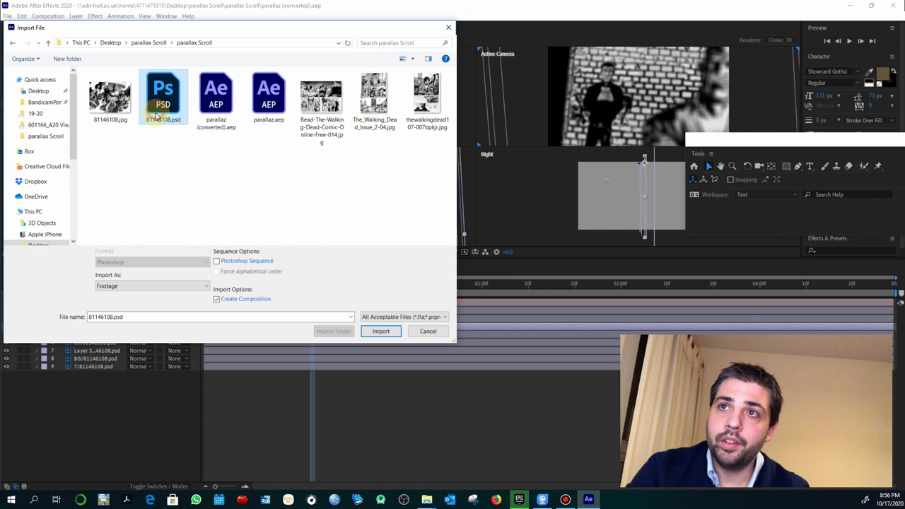
left_click_drag(264, 31, 410, 59)
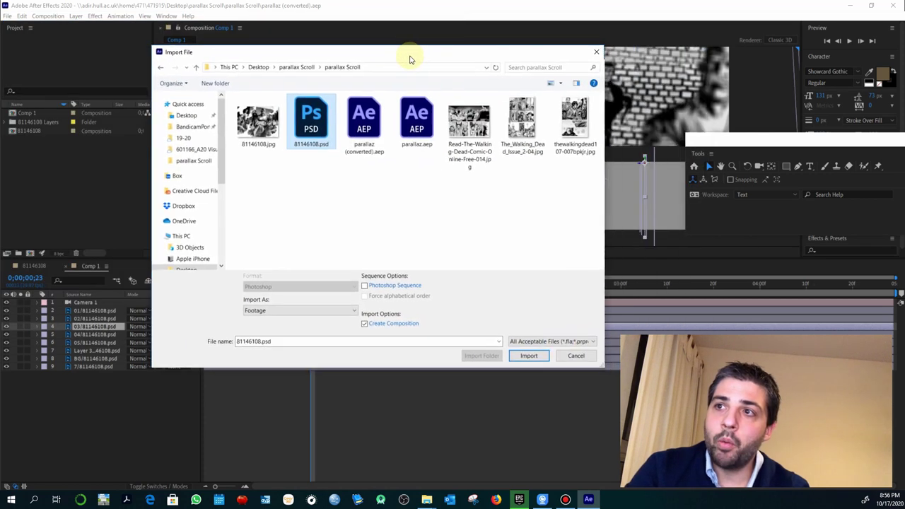
left_click(297, 311)
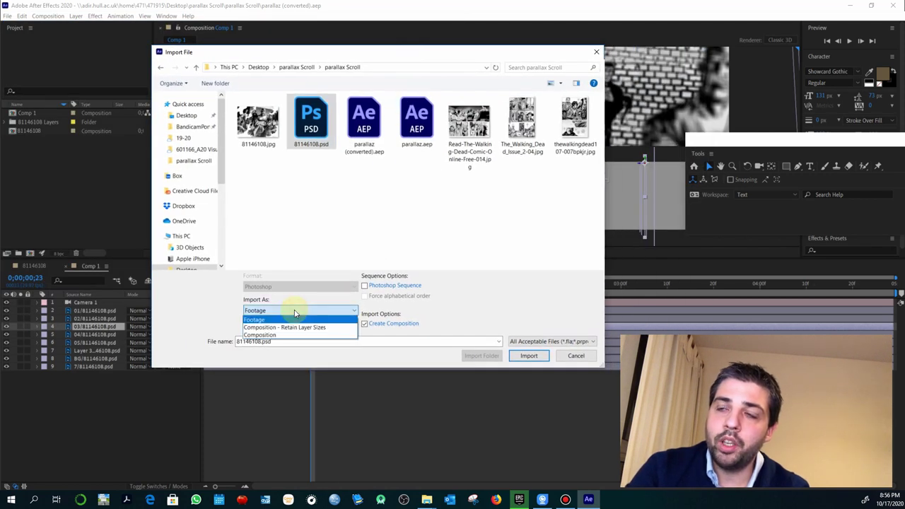
left_click(307, 335)
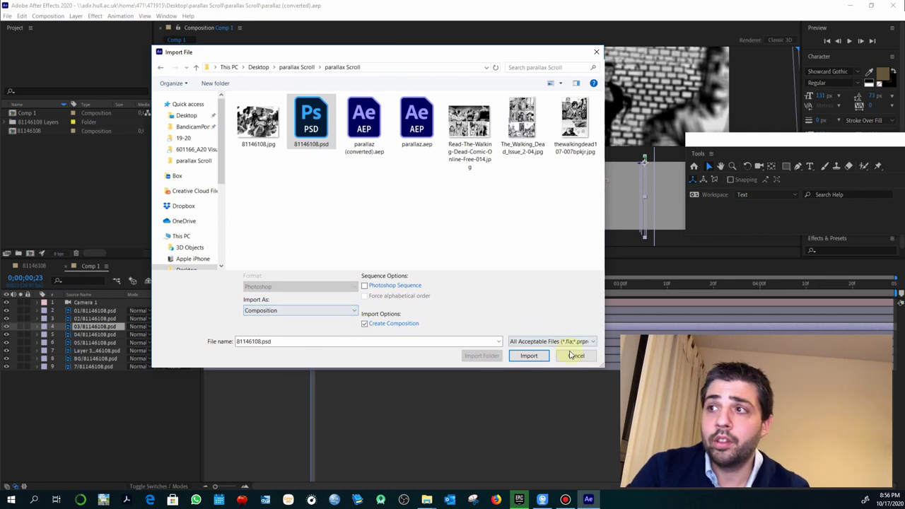
left_click(591, 357)
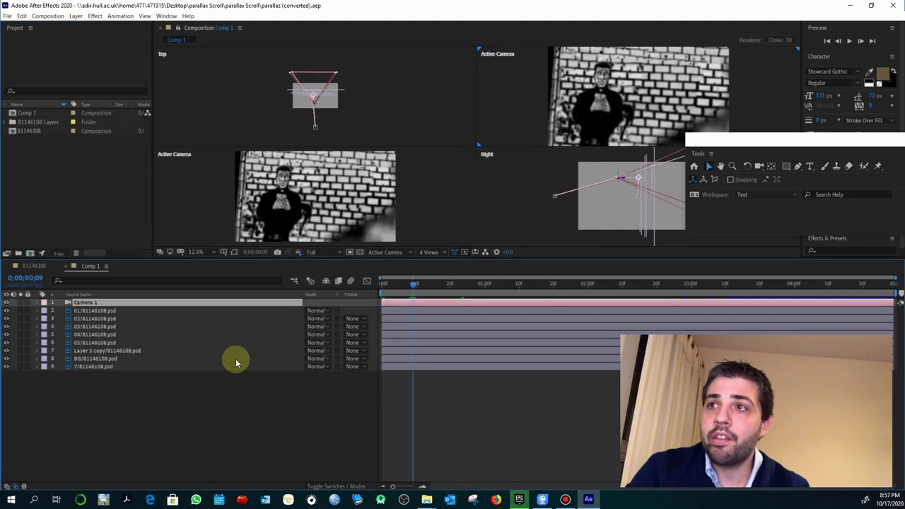
Step: Show the Switches columns in the timeline and keep the viewer on the Camera 1 view
right_click(355, 296)
mouse_move(388, 319)
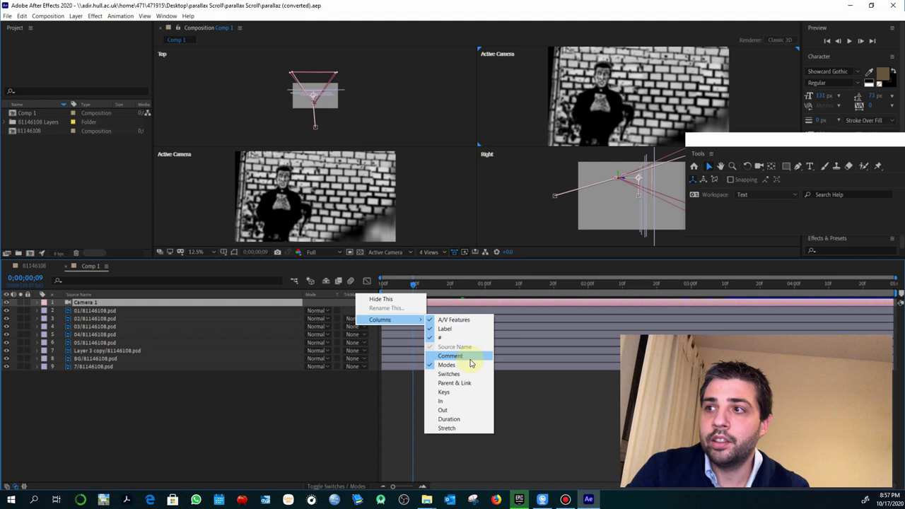
left_click(469, 374)
left_click(388, 256)
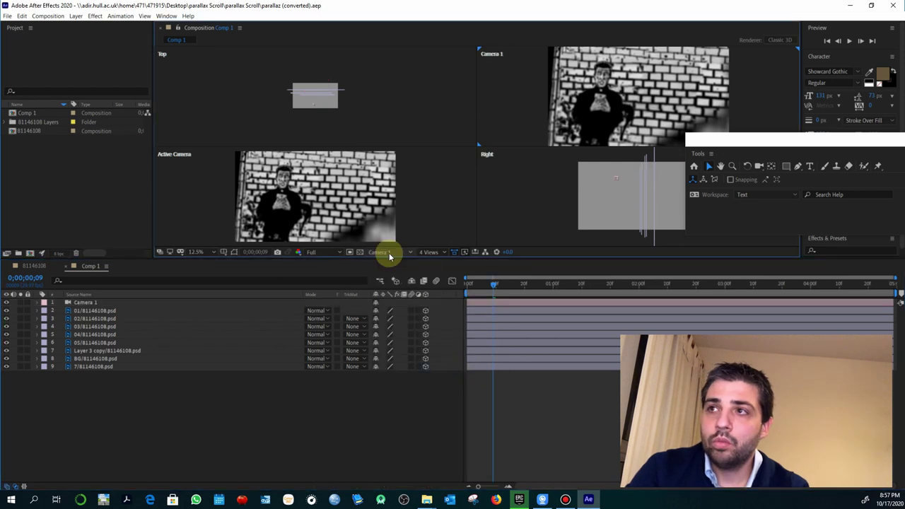
left_click(389, 256)
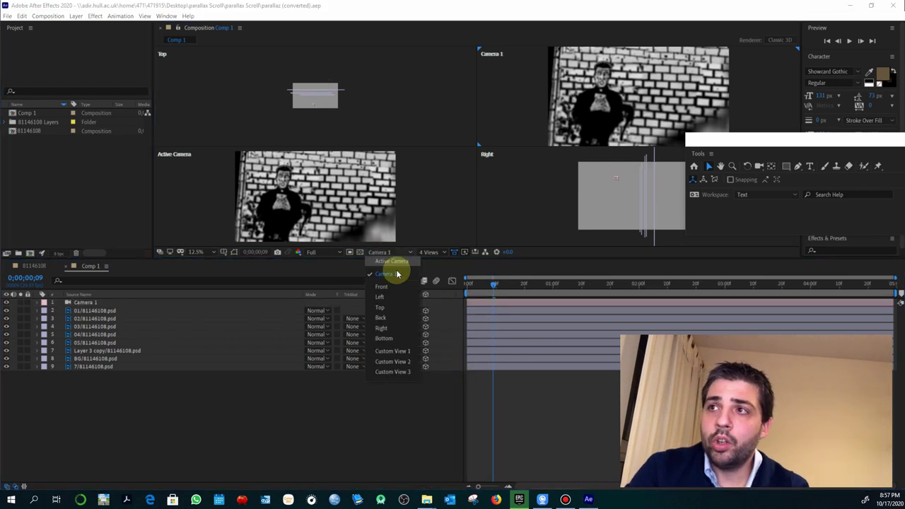
left_click(400, 278)
Step: Set the preview resolution to Quarter and the viewer layout to 1 View
left_click(323, 253)
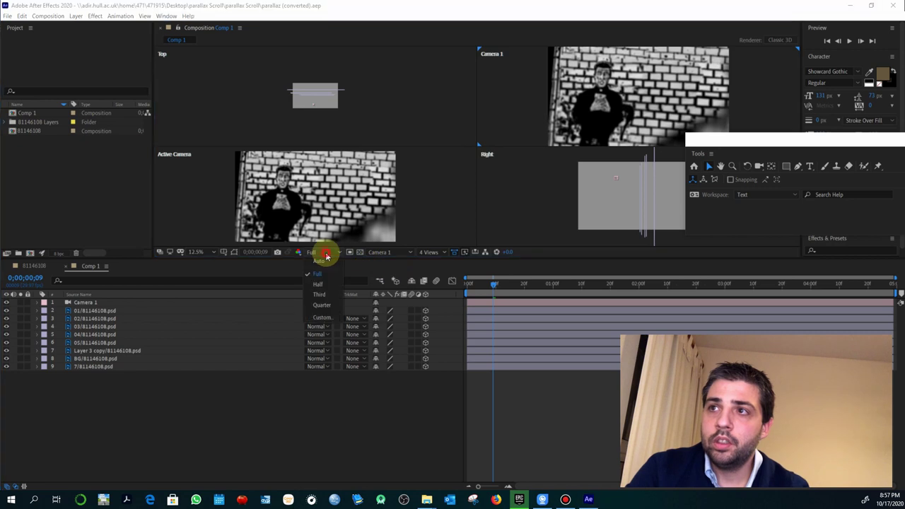
left_click(323, 303)
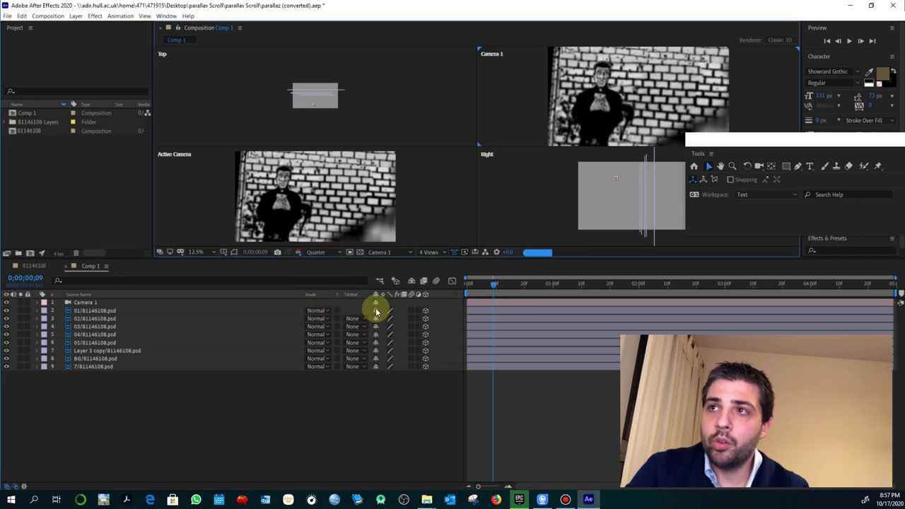
left_click(430, 251)
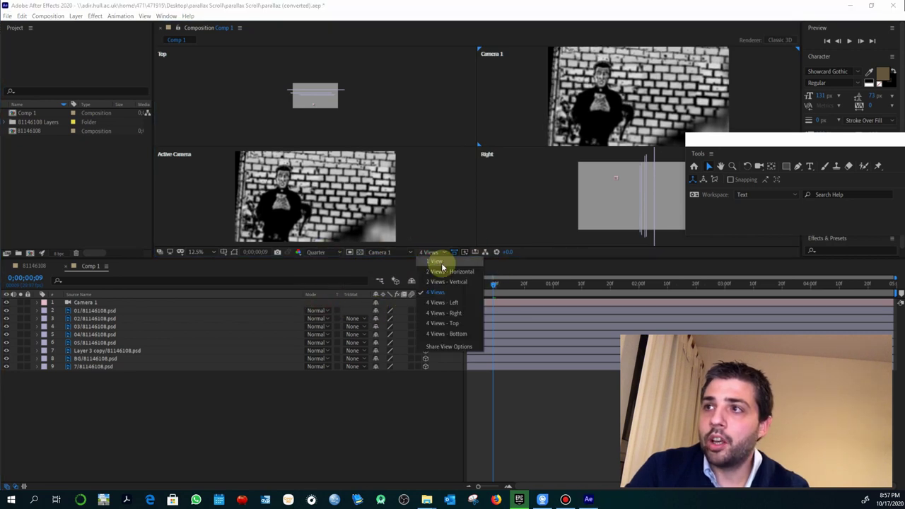
left_click(441, 274)
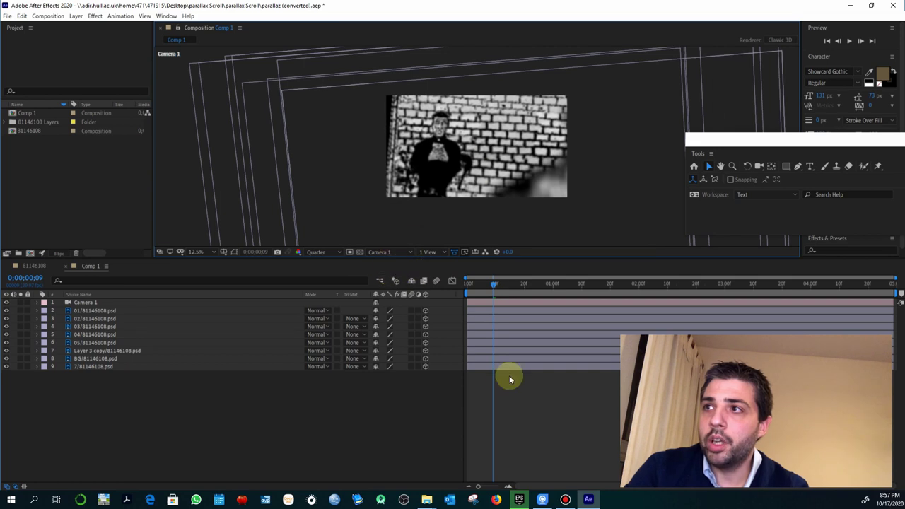
scroll(535, 127, "up", 4)
scroll(535, 130, "down", 2)
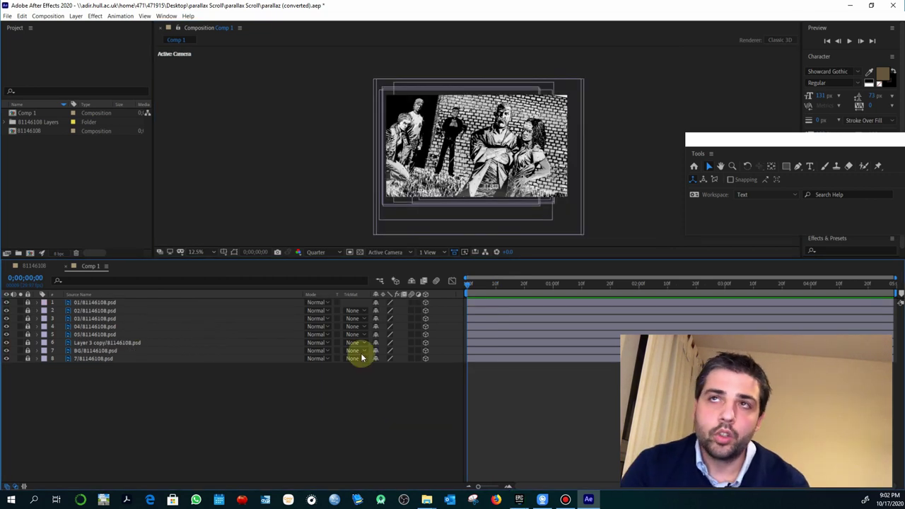
Step: Create a new Two-Node Camera 1 with a 53.33 mm lens via Layer > New > Camera
left_click(78, 15)
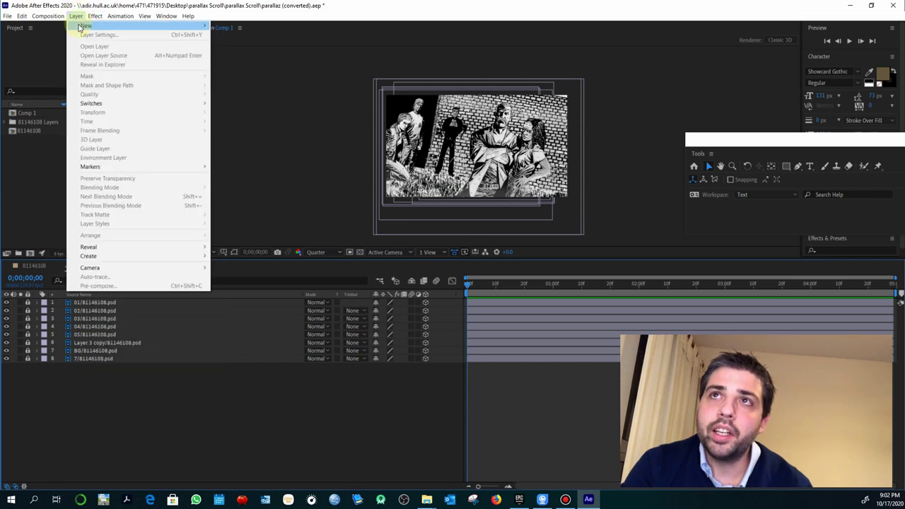
mouse_move(204, 26)
left_click(274, 53)
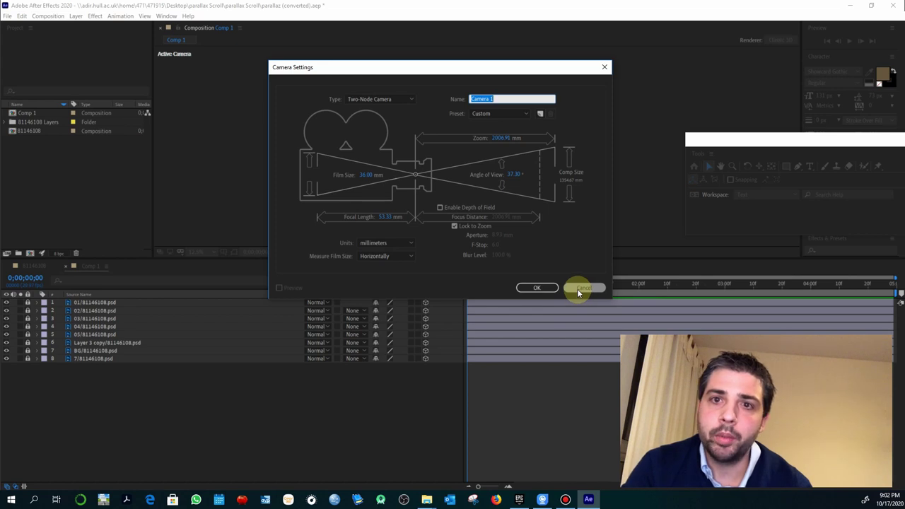
left_click(537, 287)
Step: Expand Camera 1 to reveal its Transform properties
left_click(219, 460)
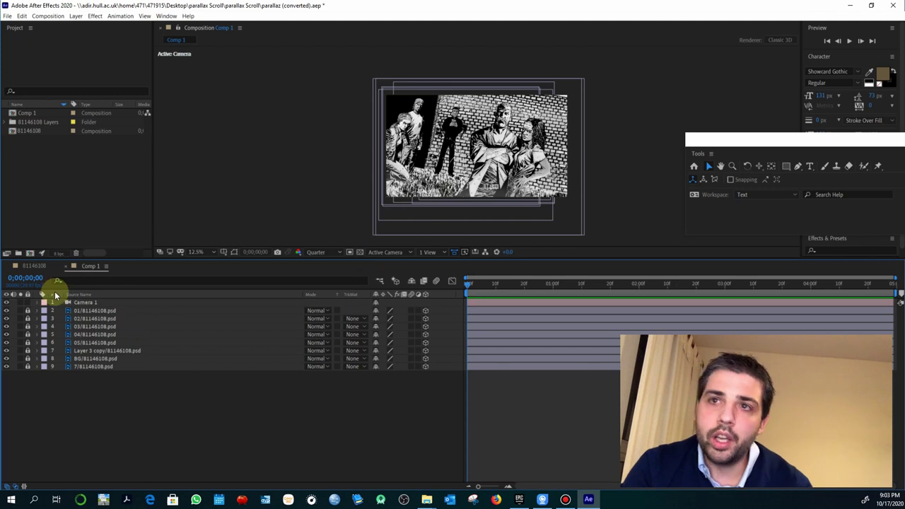
left_click(37, 306)
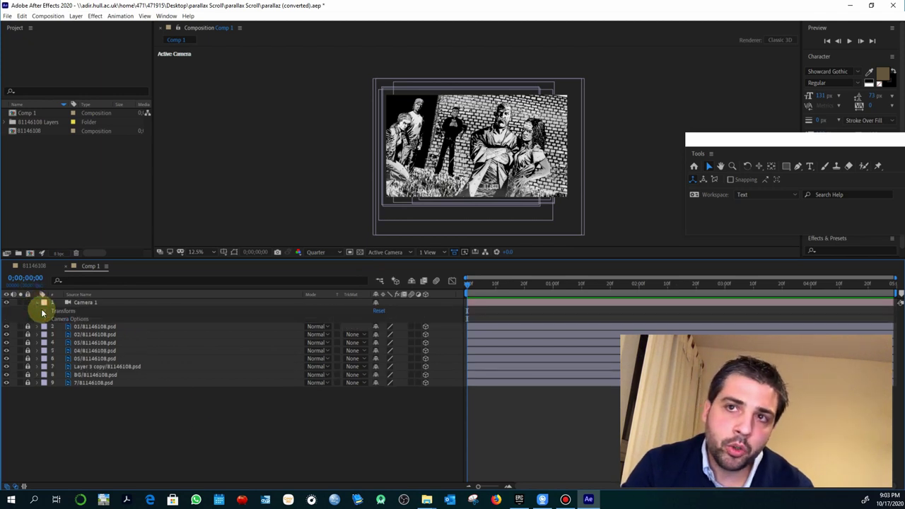
left_click(46, 312)
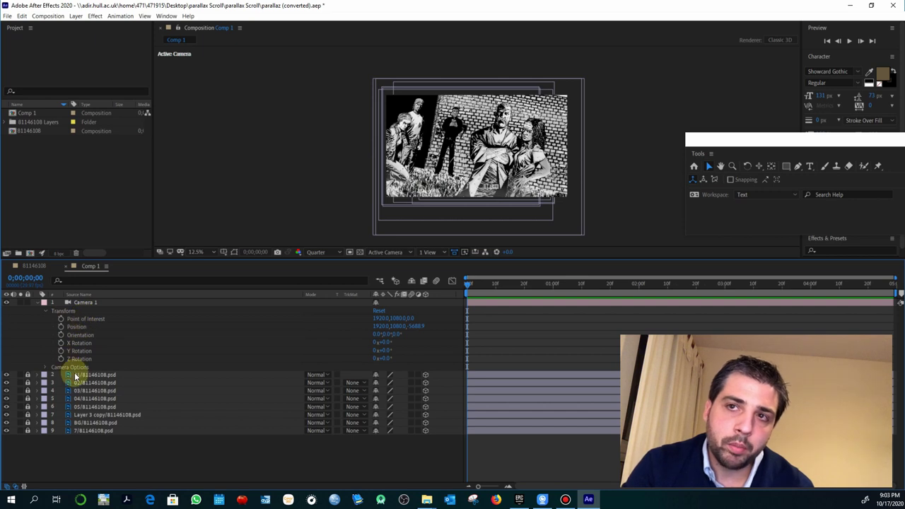
Step: Enable stopwatches for Camera 1's Point of Interest and Position, and move time to about two seconds
left_click(61, 319)
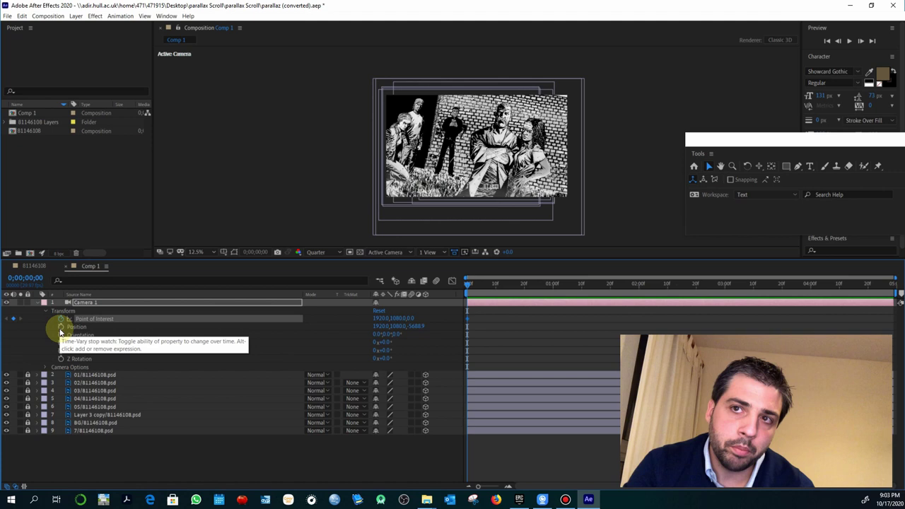
left_click(61, 327)
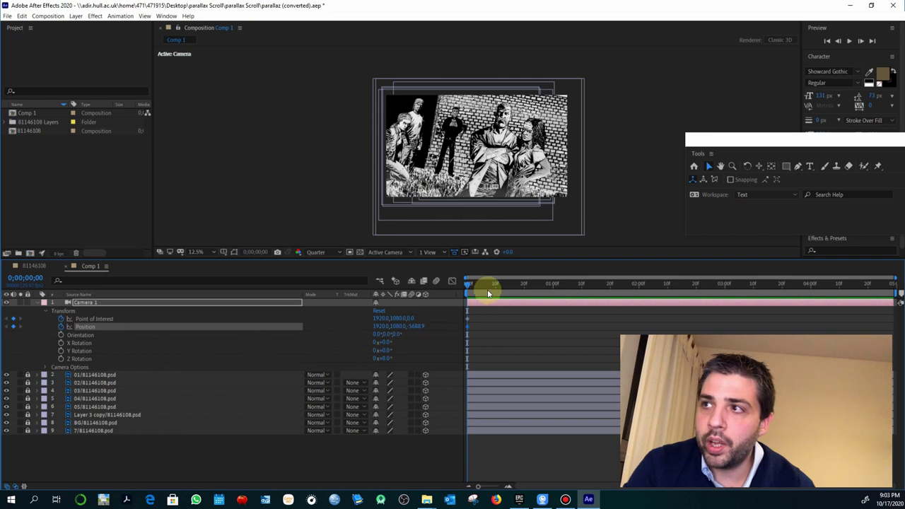
left_click_drag(487, 286, 653, 281)
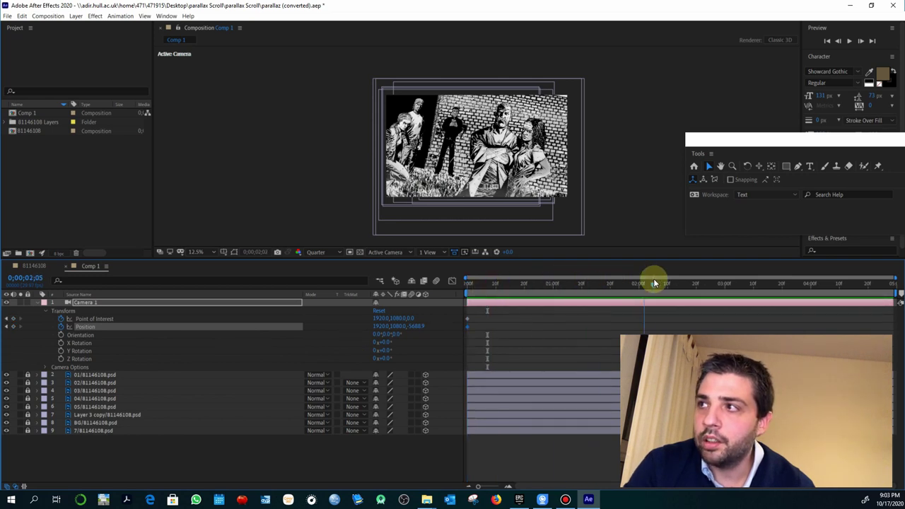
left_click(470, 326)
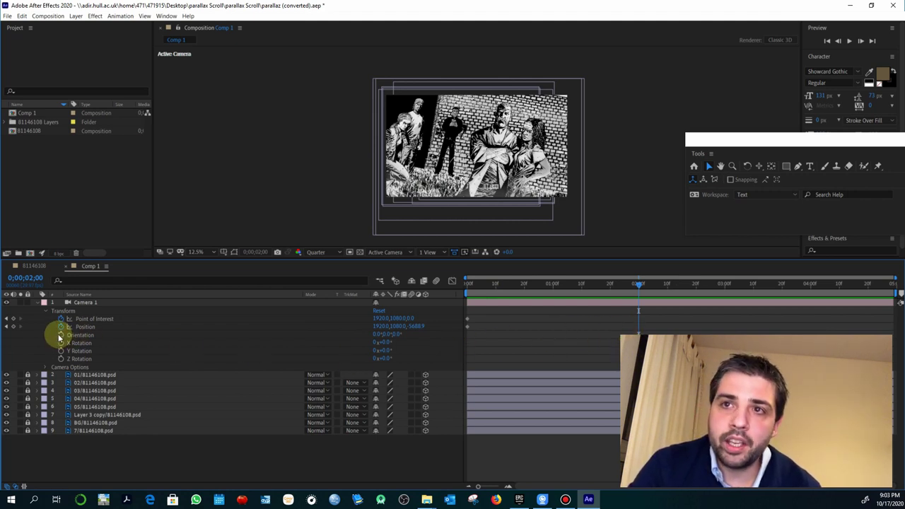
Step: Keyframe Orientation and X, Y, Z Rotation at the start, plus Position and Point of Interest at 2 seconds
left_click_drag(61, 337, 61, 360)
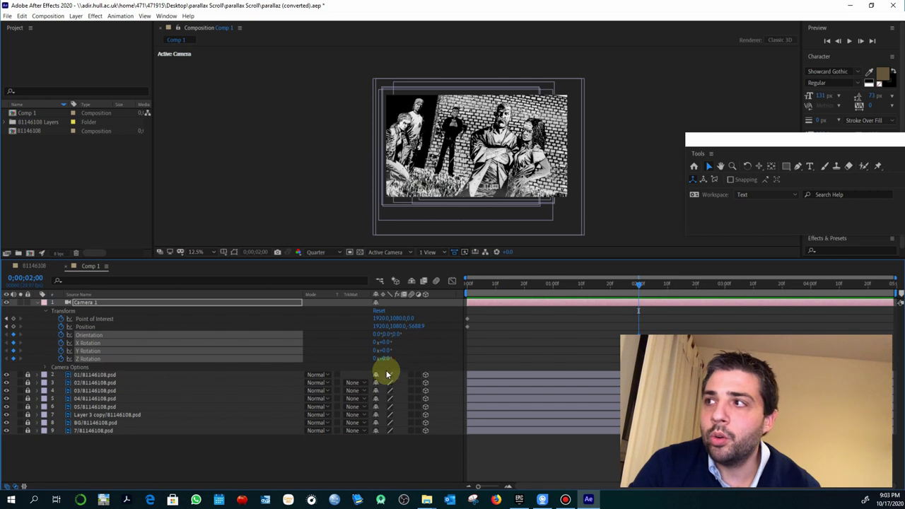
left_click(14, 325)
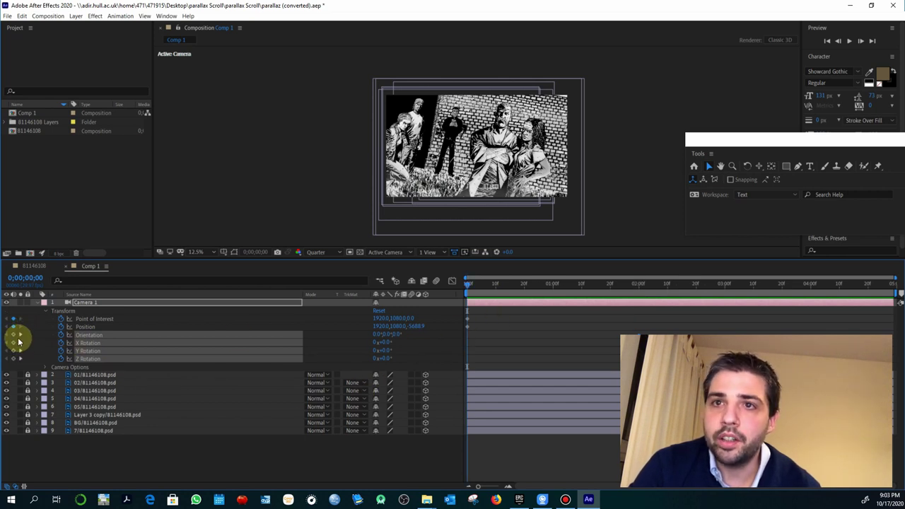
left_click(12, 358)
left_click(12, 358)
left_click(13, 351)
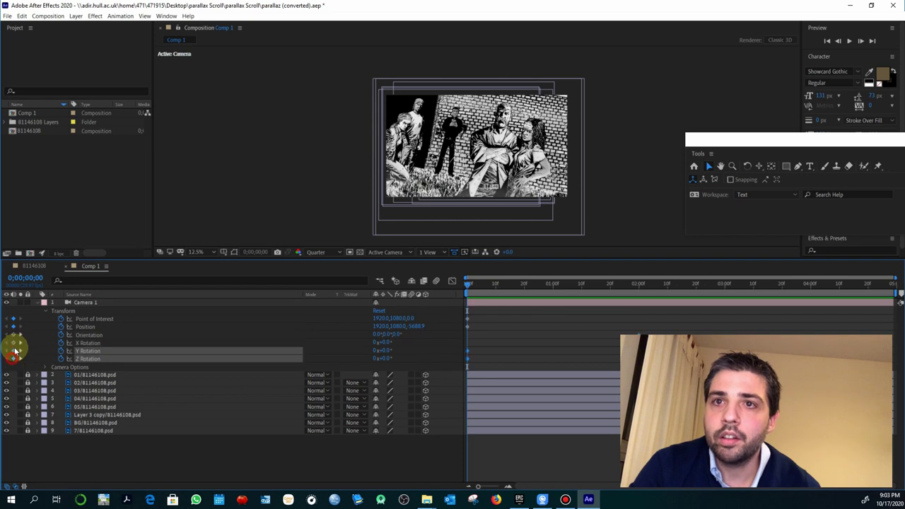
left_click(12, 343)
left_click(13, 334)
left_click(13, 327)
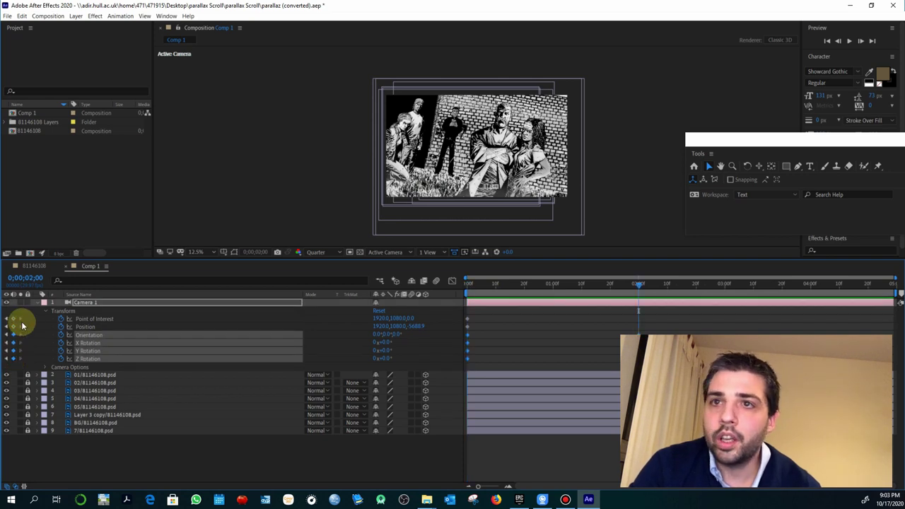
left_click(13, 319)
left_click(534, 356)
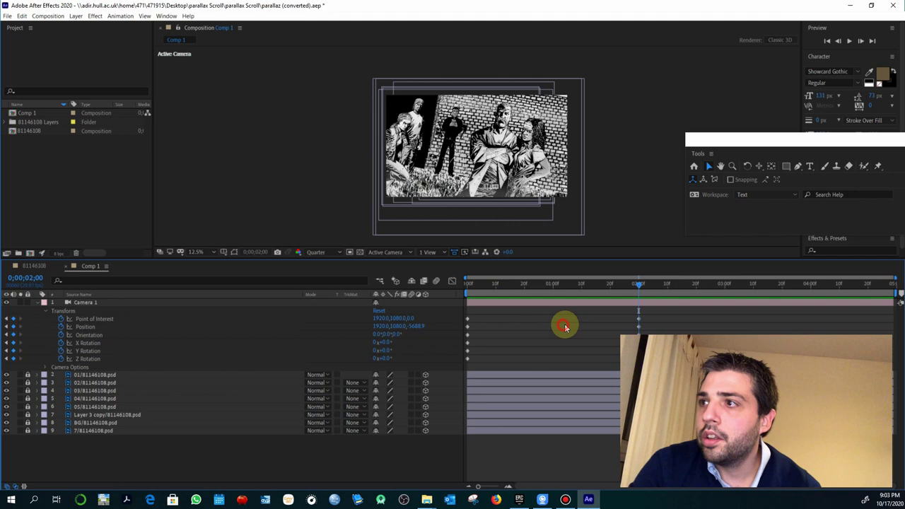
Step: At one second, dolly Camera 1 closer to frame the two characters
left_click_drag(635, 284, 552, 286)
left_click(472, 152)
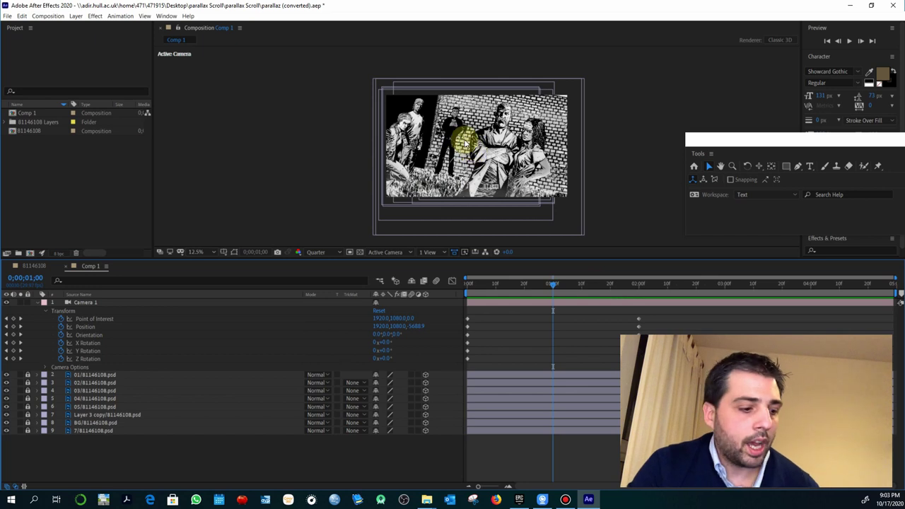
key("c")
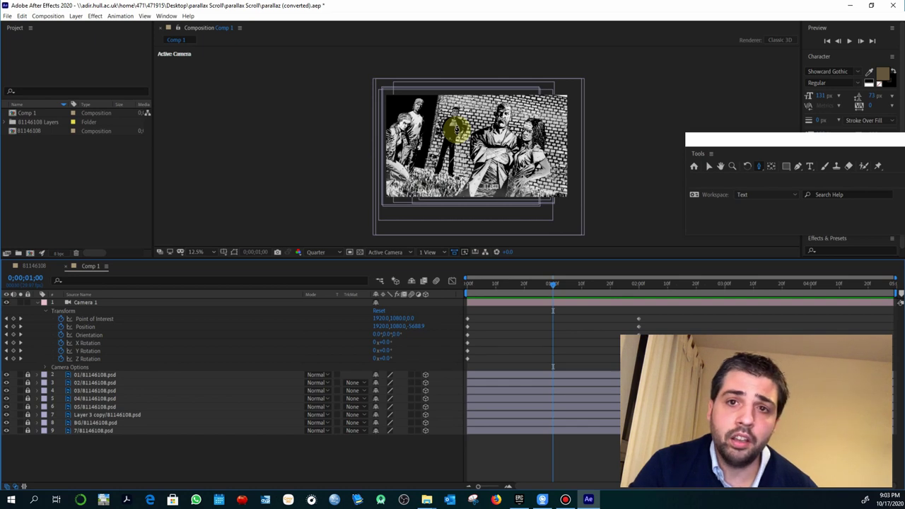
key("c")
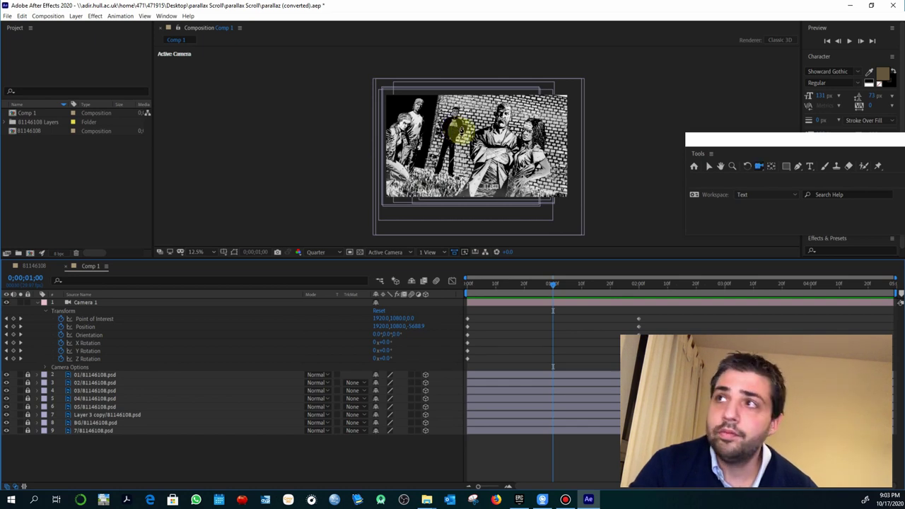
key("c")
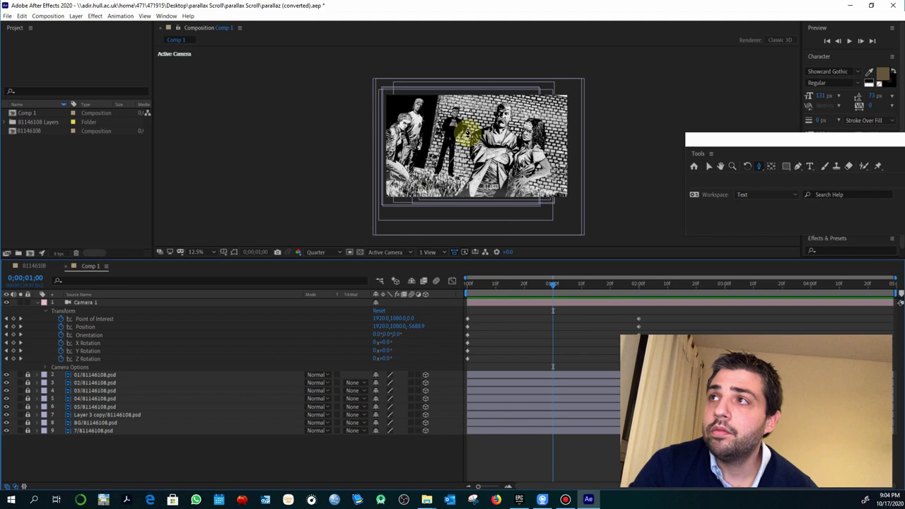
left_click_drag(467, 132, 421, 161)
left_click(479, 212)
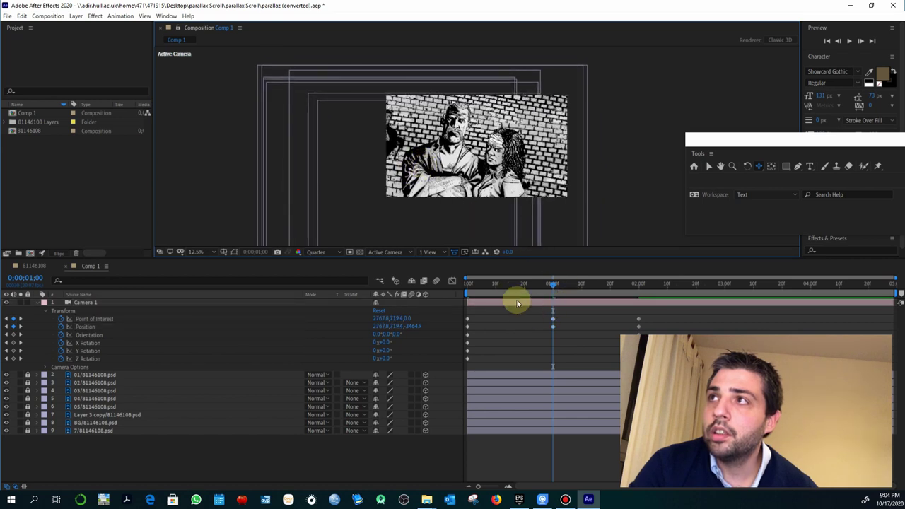
Step: At two seconds, push Camera 1 forward into a close-up of one character
left_click_drag(495, 284, 424, 283)
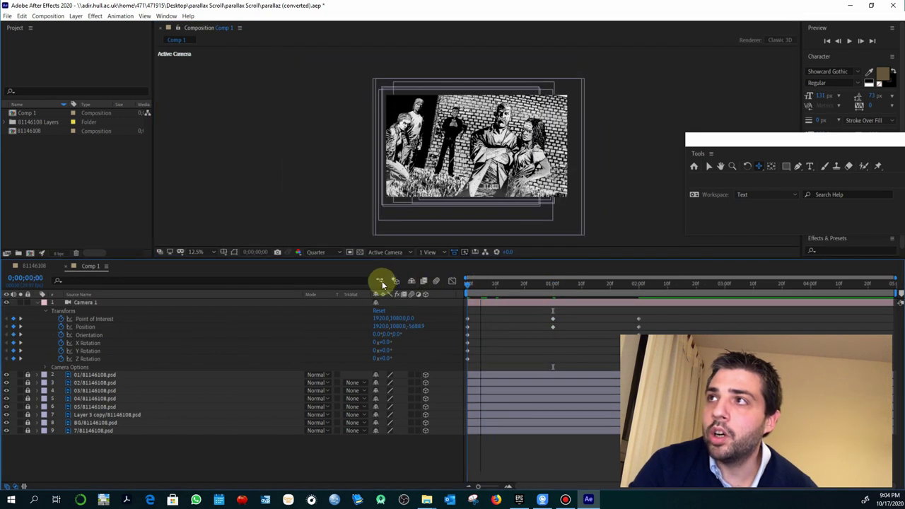
left_click(554, 287)
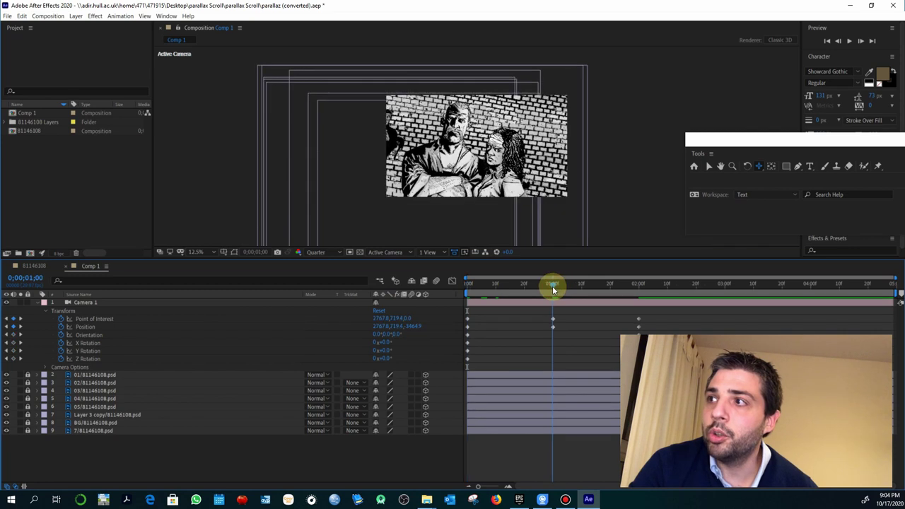
left_click(639, 284)
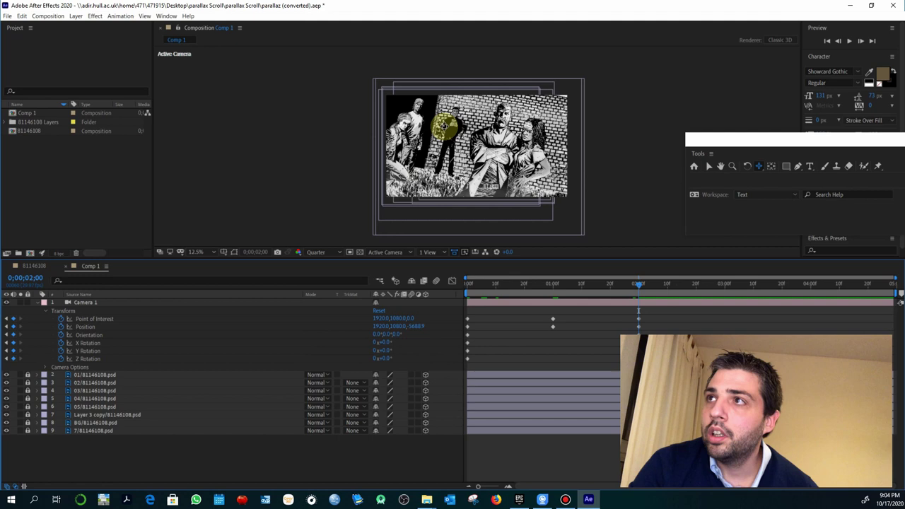
mouse_move(447, 123)
left_mouse_down()
mouse_move(452, 85)
mouse_move(476, 51)
mouse_move(463, 123)
mouse_move(530, 154)
mouse_move(545, 144)
mouse_move(559, 186)
mouse_move(545, 204)
mouse_move(539, 250)
mouse_move(438, 147)
mouse_move(454, 131)
left_mouse_up()
Step: At the one-second mark, switch Camera 1's Depth of Field on in Camera Options
left_click_drag(628, 290, 370, 294)
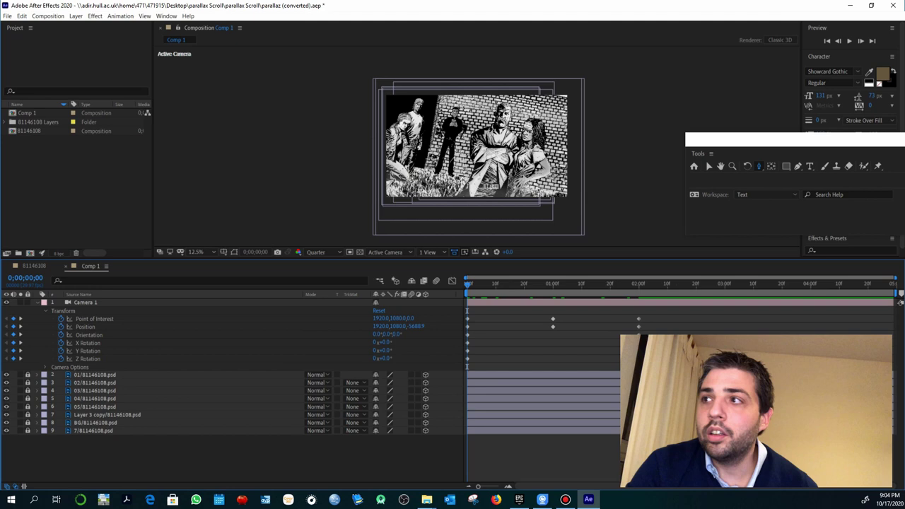
left_click(552, 284)
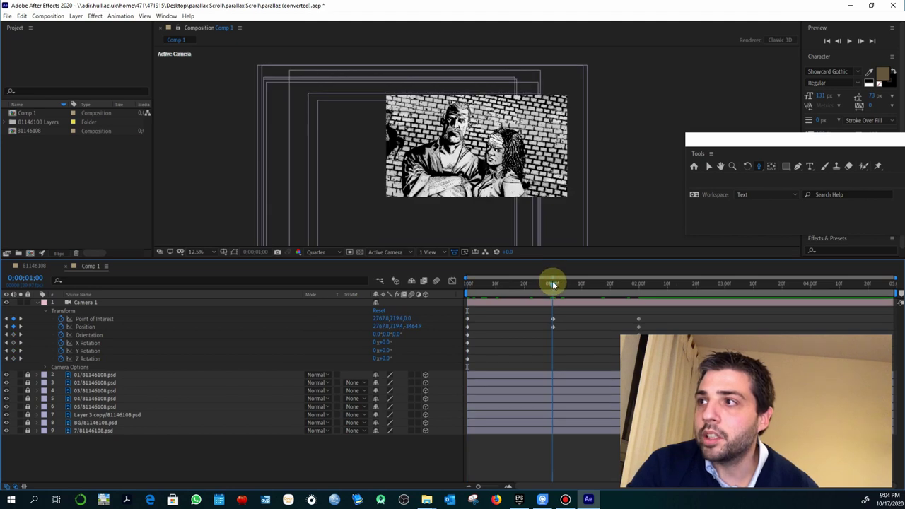
left_click(551, 283)
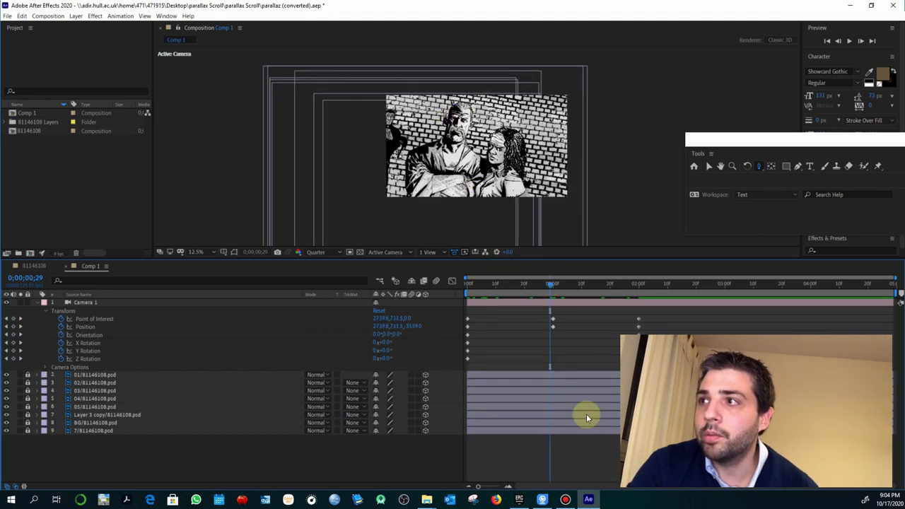
left_click(20, 319)
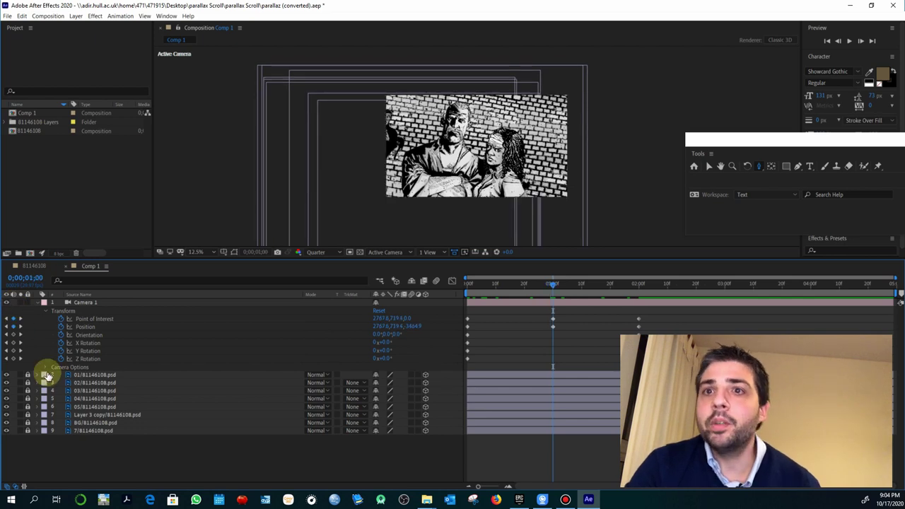
left_click(46, 367)
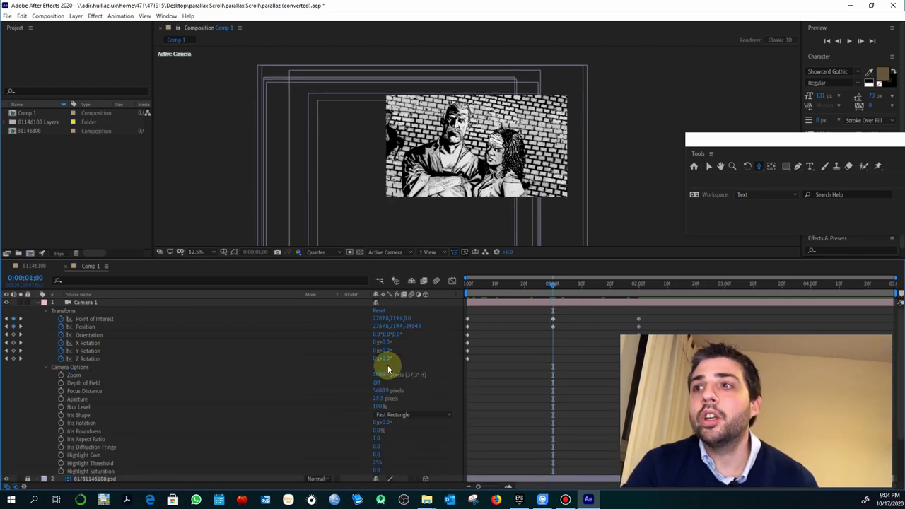
scroll(387, 365, "down", 1)
left_click(91, 361)
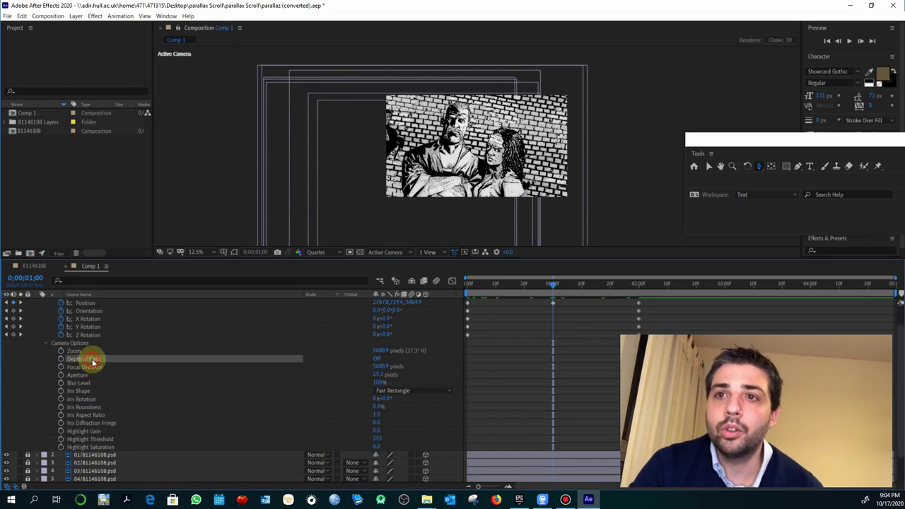
left_click(375, 358)
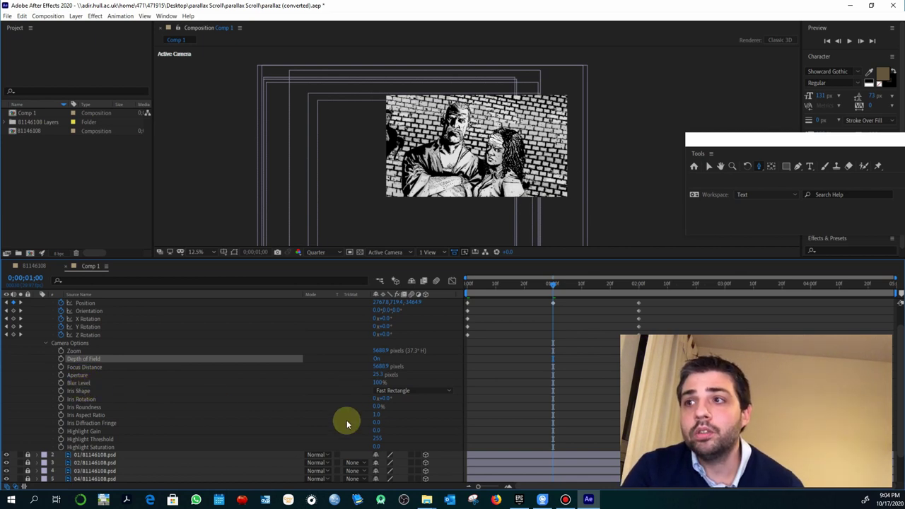
Step: Raise Blur Level to about 143% and Aperture to 253.3 pixels
left_click_drag(380, 380, 532, 380)
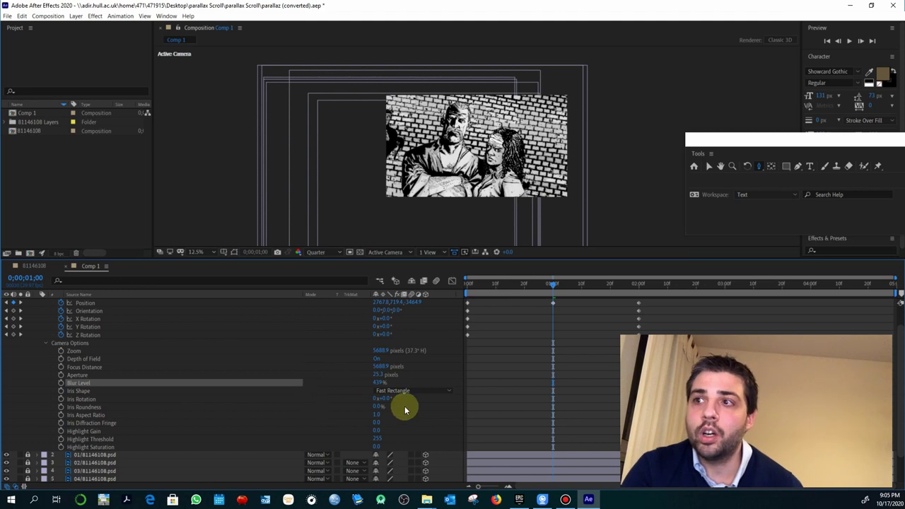
left_click_drag(377, 374, 441, 396)
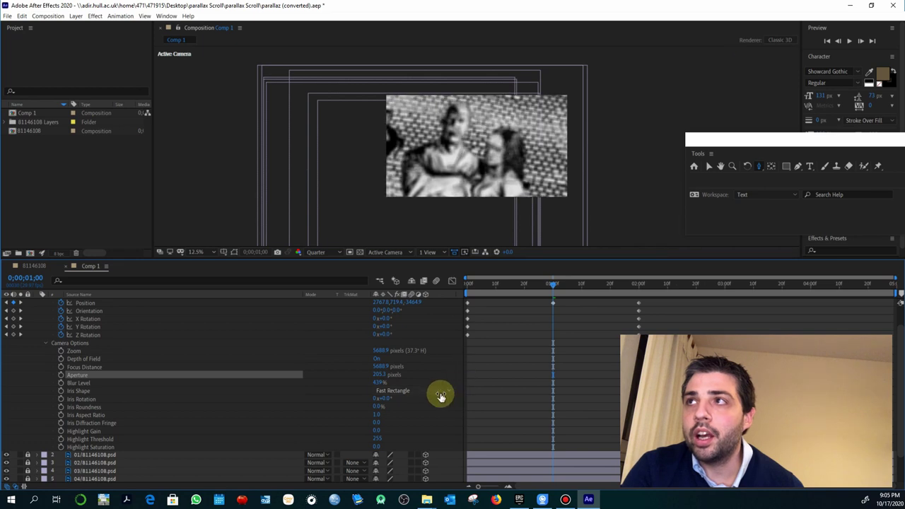
mouse_move(377, 385)
left_mouse_down()
mouse_move(355, 384)
mouse_move(377, 382)
left_mouse_up()
left_click(377, 384)
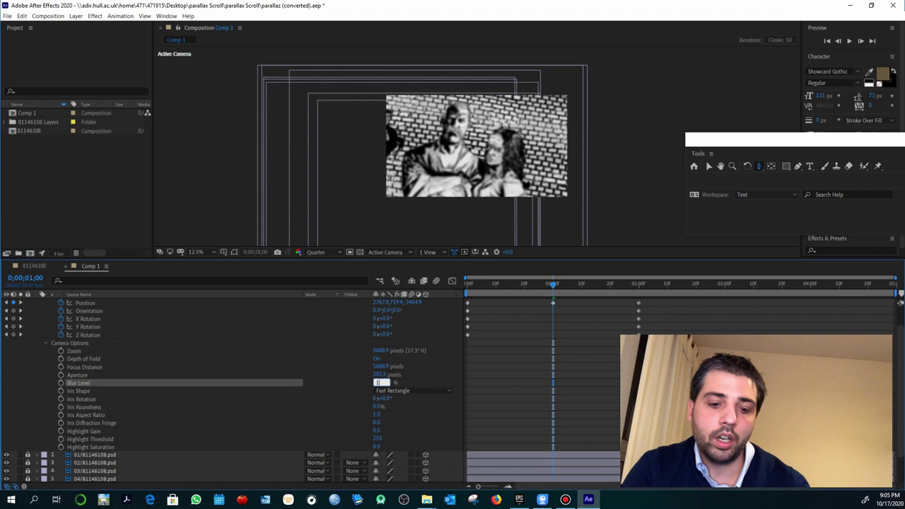
left_click(413, 387)
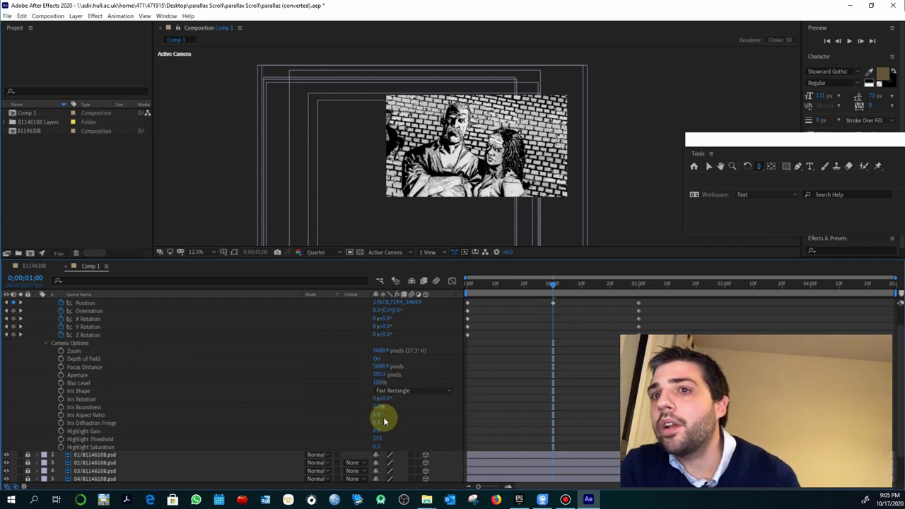
left_click_drag(379, 376, 400, 369)
left_click(414, 383)
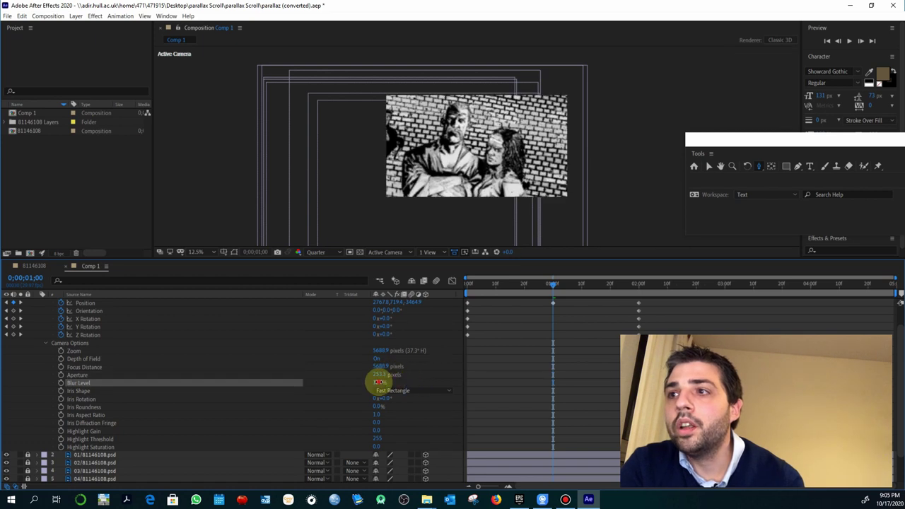
Step: Scrub Camera 1's Blur Level up to about 226% and return to the Selection tool
left_click_drag(377, 382, 400, 388)
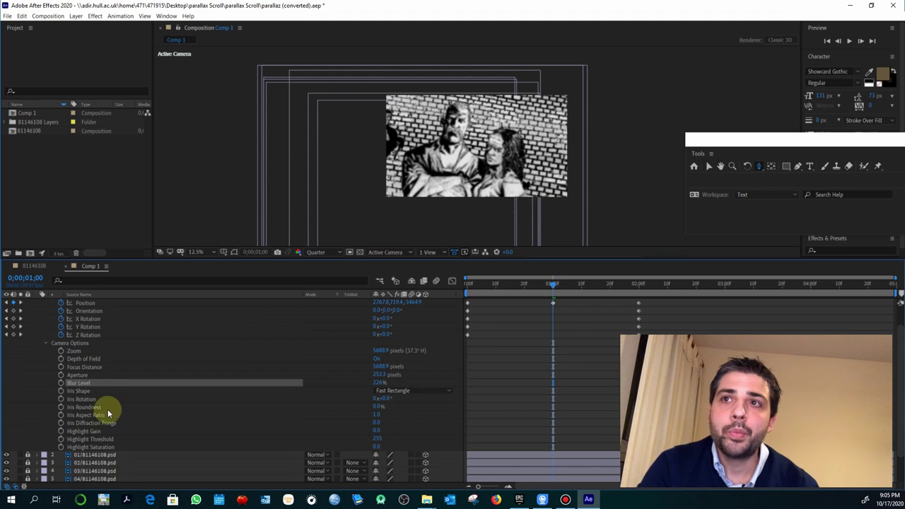
left_click(704, 166)
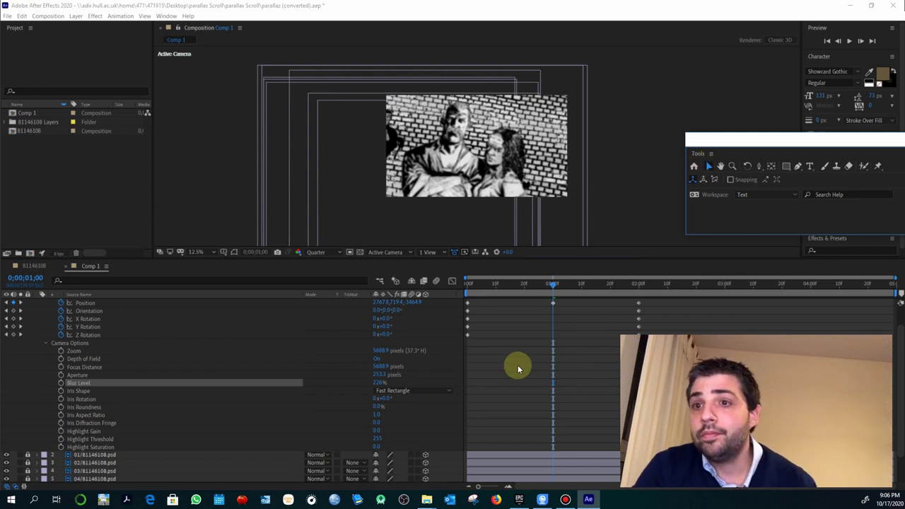
double_click(438, 5)
double_click(444, 37)
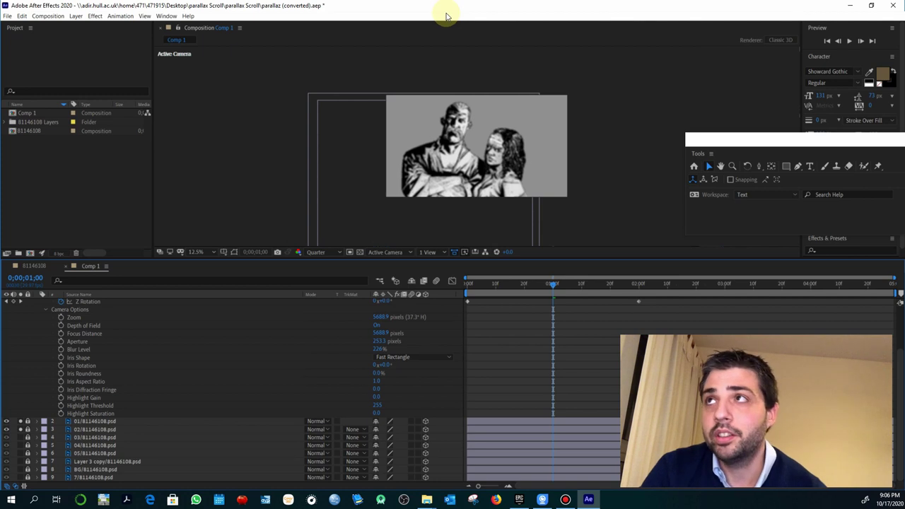
Step: Set Camera 1's focus distance to layer 01/81146108.psd, giving 3514.9 pixels
left_click(311, 241)
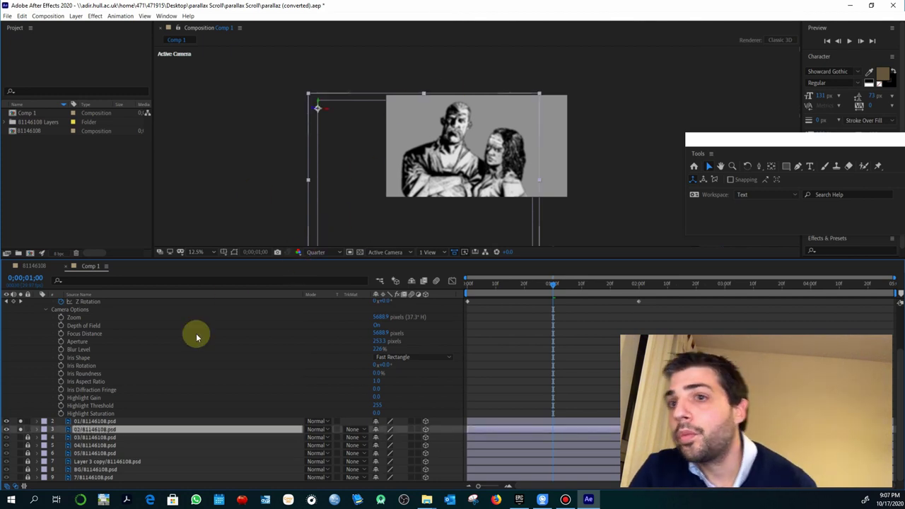
left_click(99, 421)
right_click(99, 421)
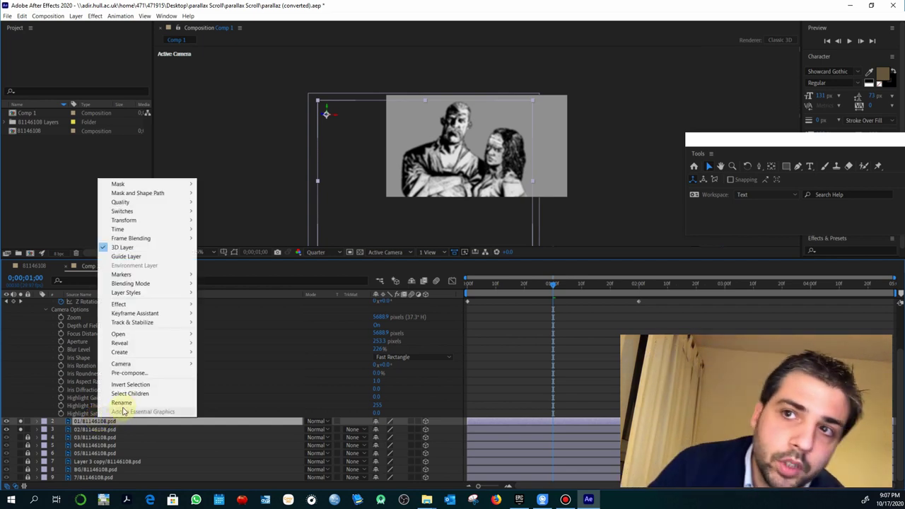
mouse_move(148, 364)
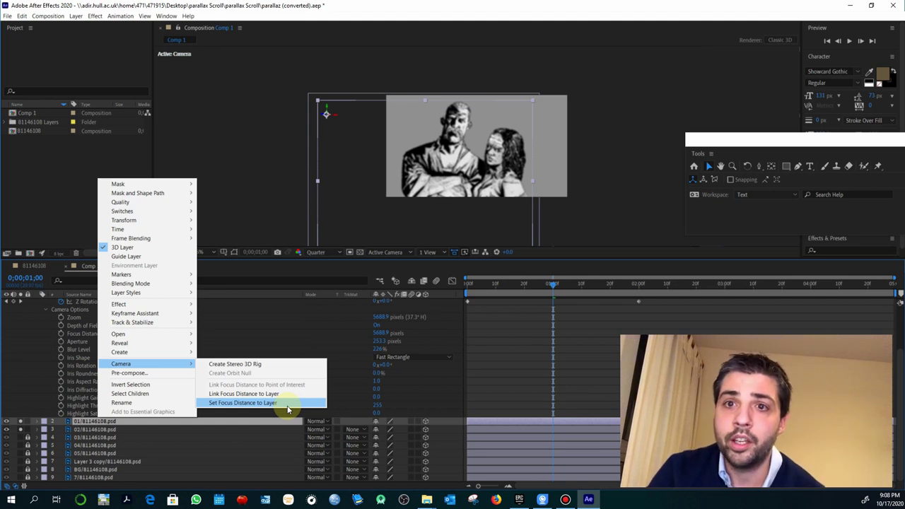
left_click(287, 403)
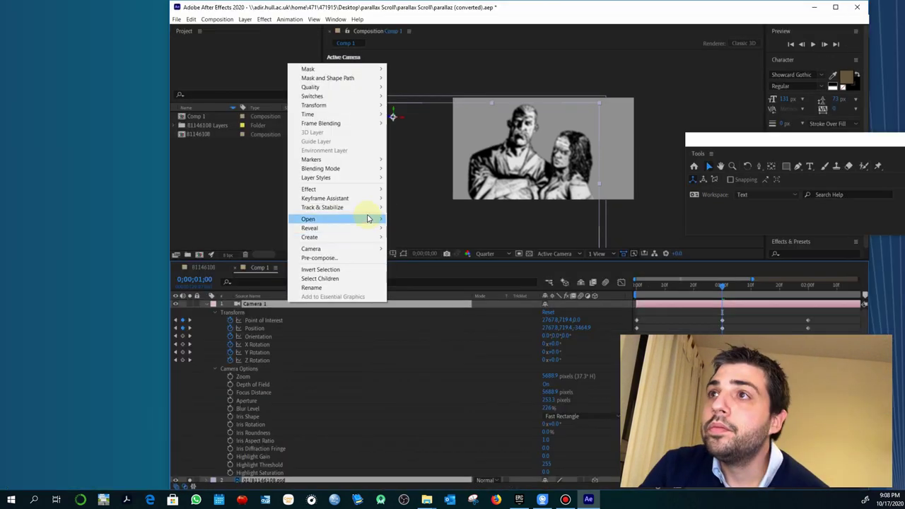
mouse_move(367, 219)
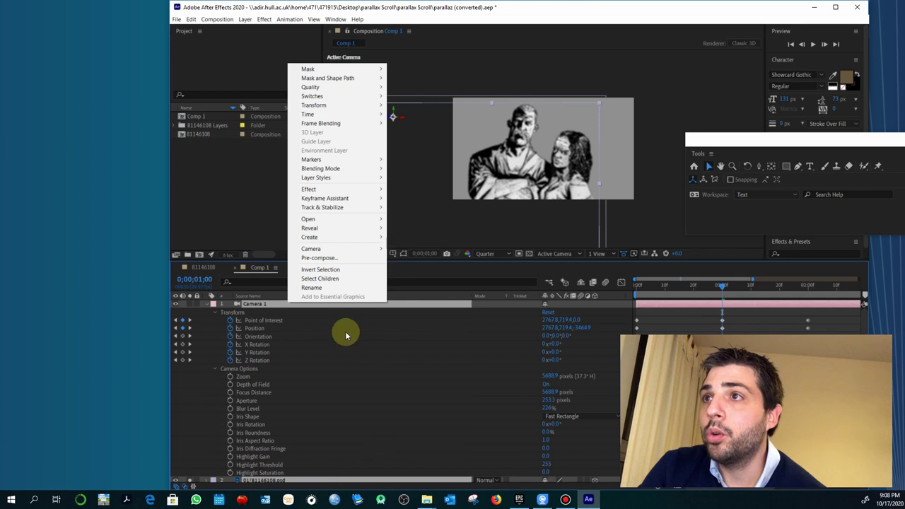
mouse_move(370, 248)
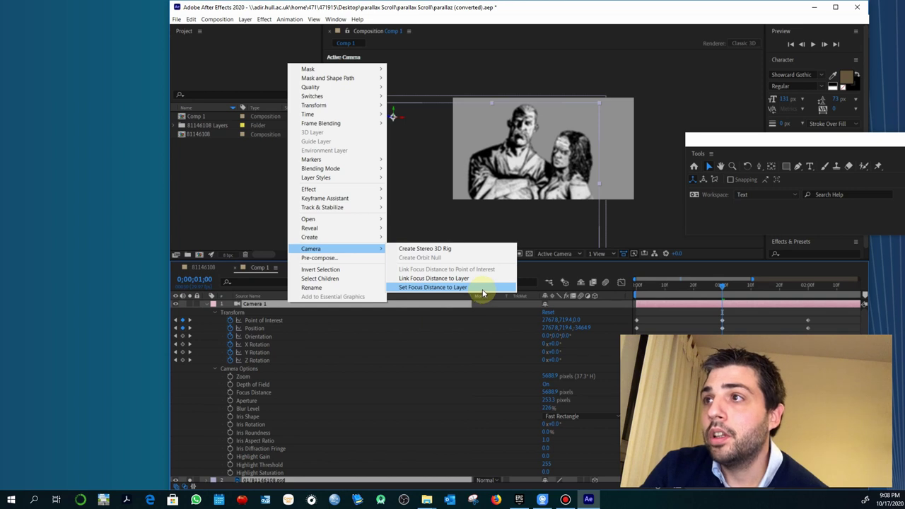
left_click(485, 290)
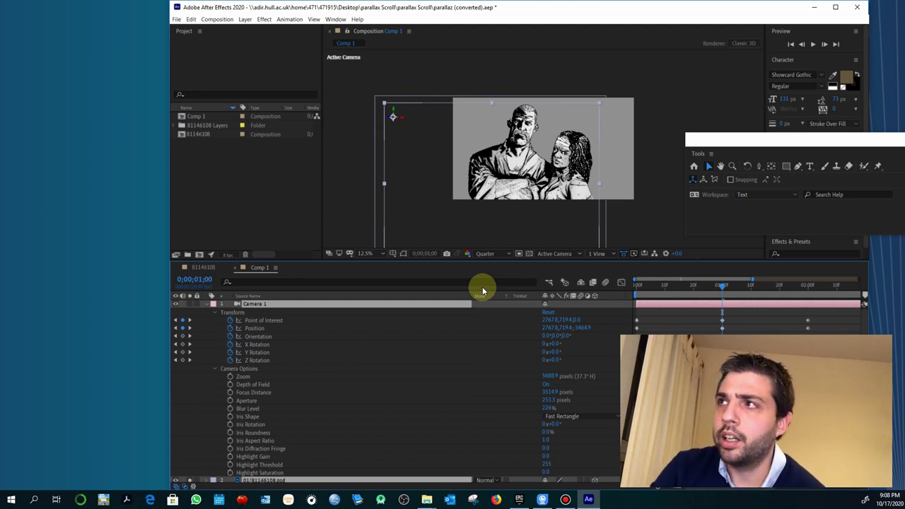
double_click(509, 10)
double_click(530, 21)
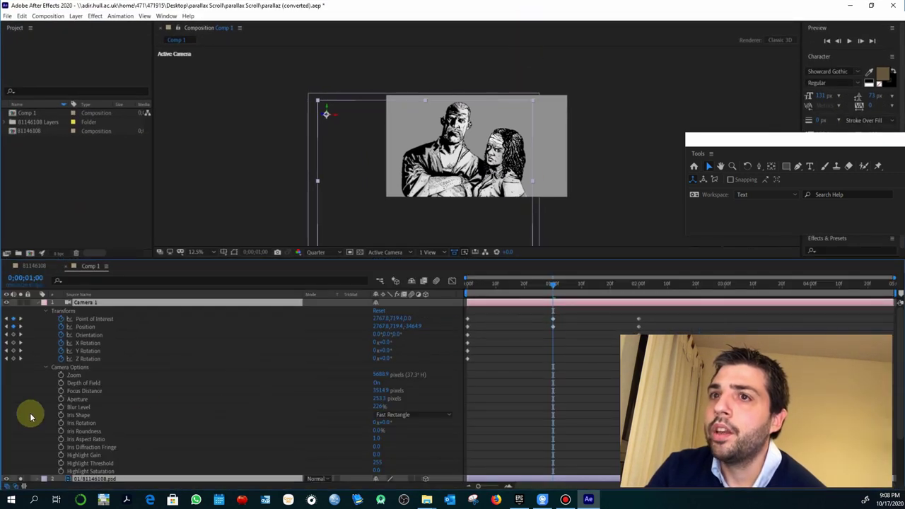
Step: Collapse Camera 1, then solo layer 01/81146108.psd briefly and turn Solo off
left_click(39, 303)
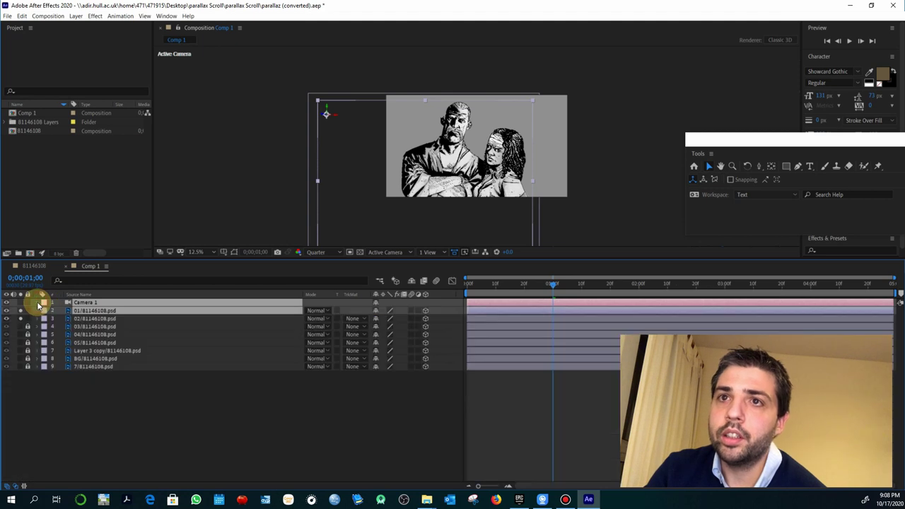
left_click(21, 311)
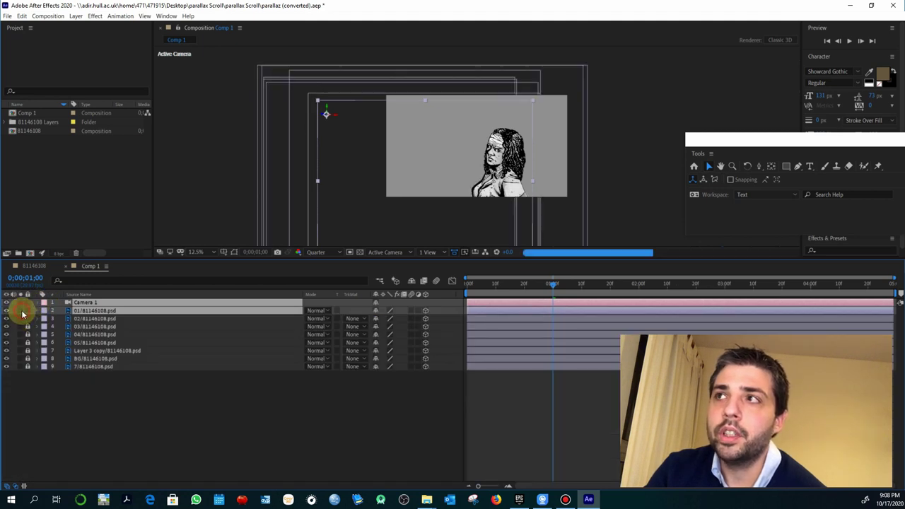
left_click(20, 311)
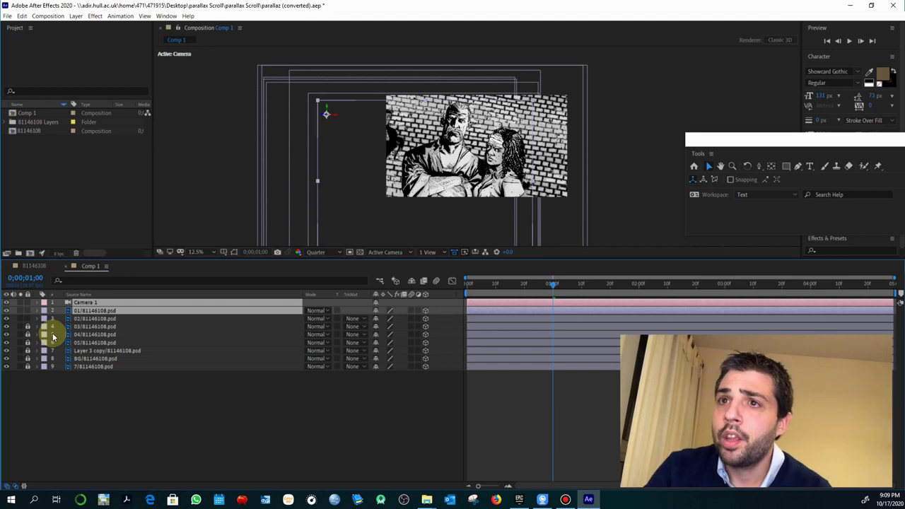
Step: Expand Camera 1 and scrub Aperture up past 608 to about 1209 pixels
left_click(45, 302)
left_click_drag(384, 394, 438, 399)
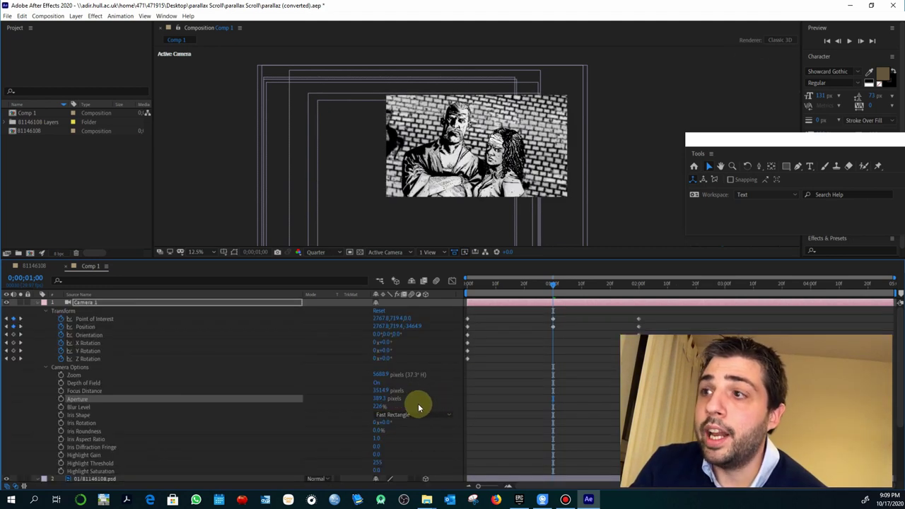
left_click_drag(379, 400, 535, 404)
left_click_drag(380, 402, 607, 400)
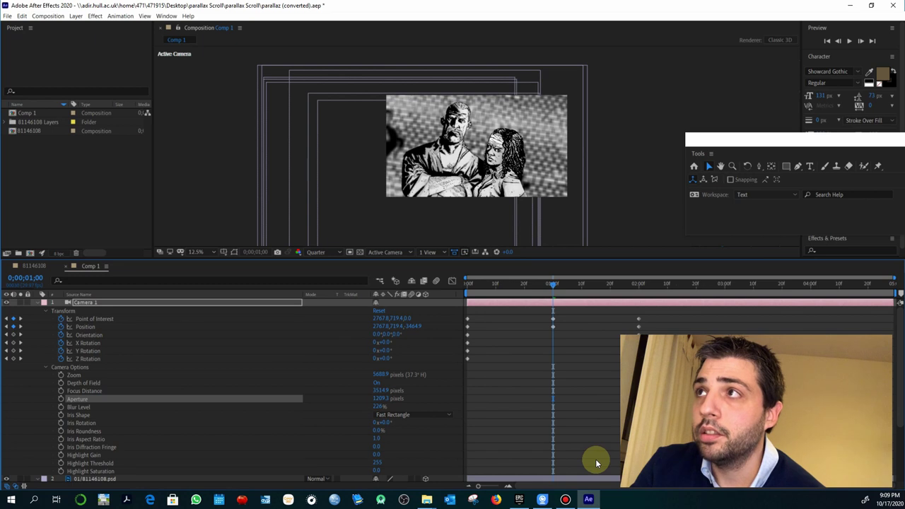